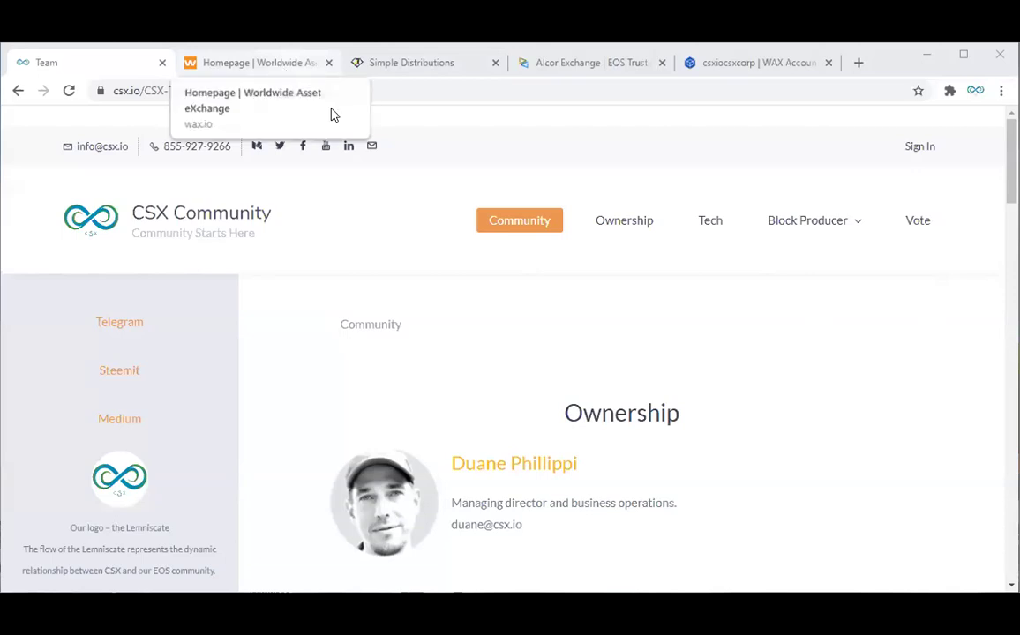
Step: Bring the WAX homepage forward, then move on to the Simple Distributions landing page
click(296, 69)
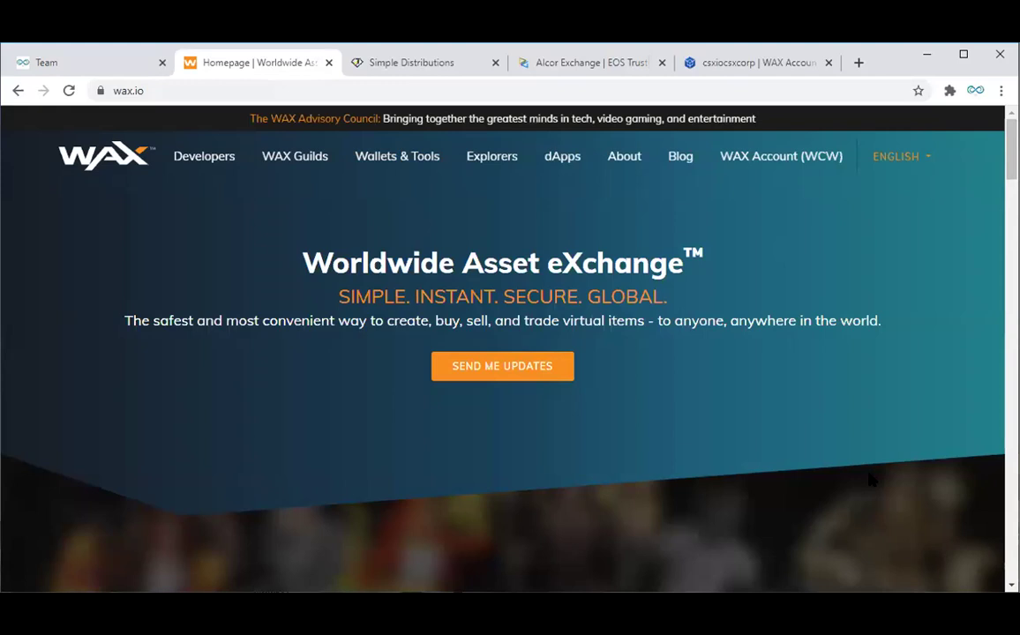
click(412, 65)
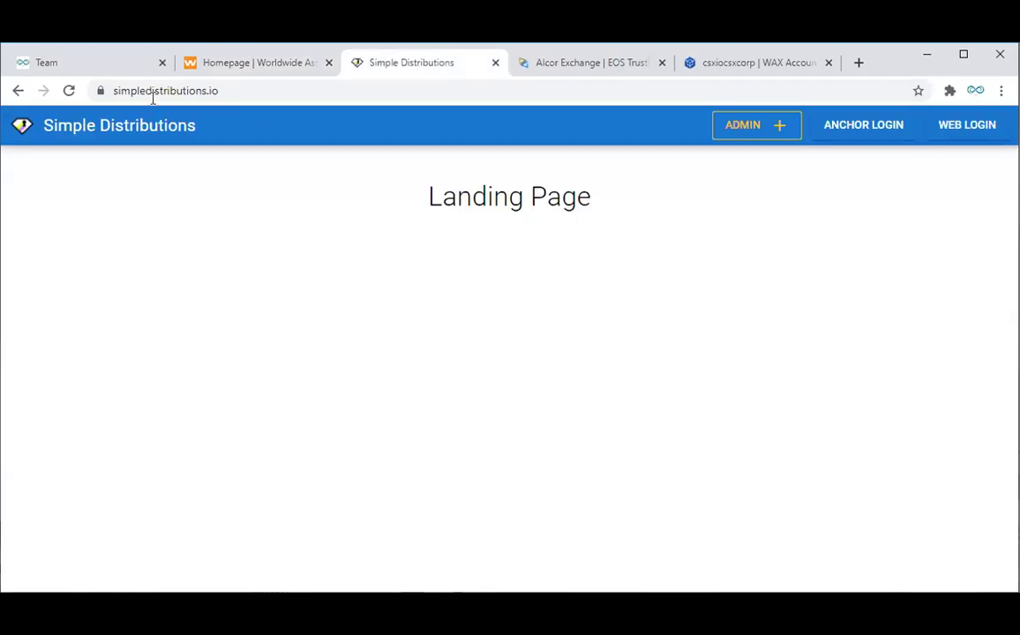
Step: Check the Simple Distributions web address, then return to the wax.io homepage
click(235, 90)
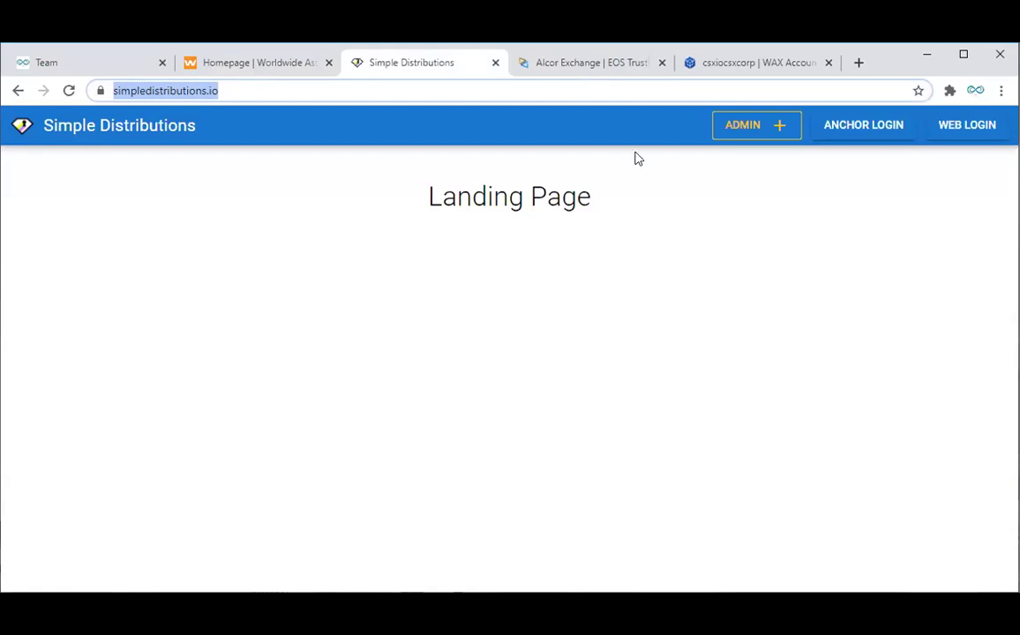
click(292, 69)
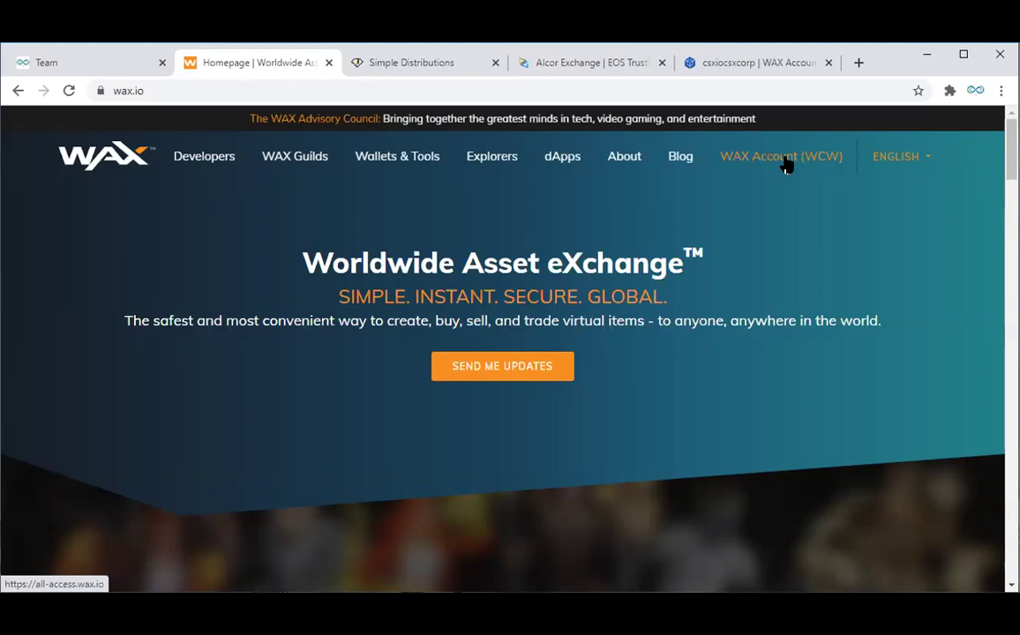
Step: Open the WAX Cloud Wallet sign-up/login page at all-access.wax.io and scroll through its form
click(190, 91)
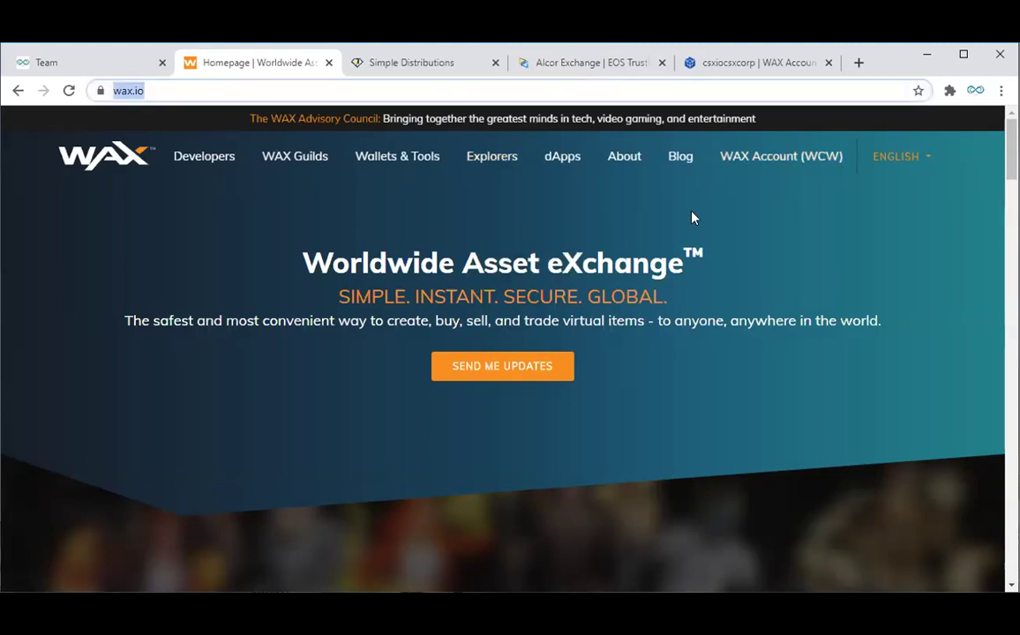
click(797, 165)
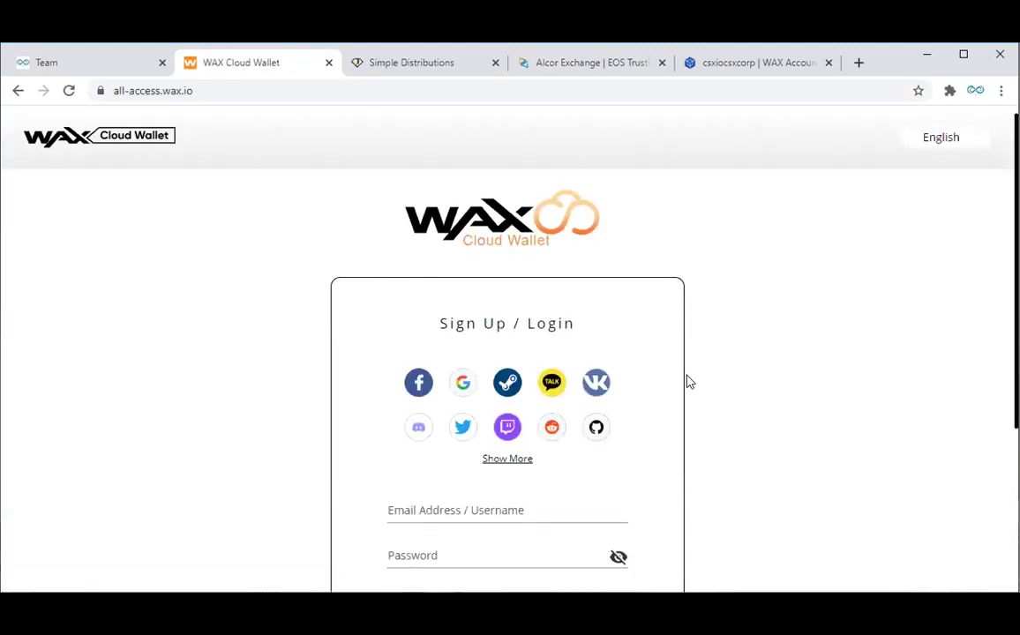
scroll(686, 402, down, 2)
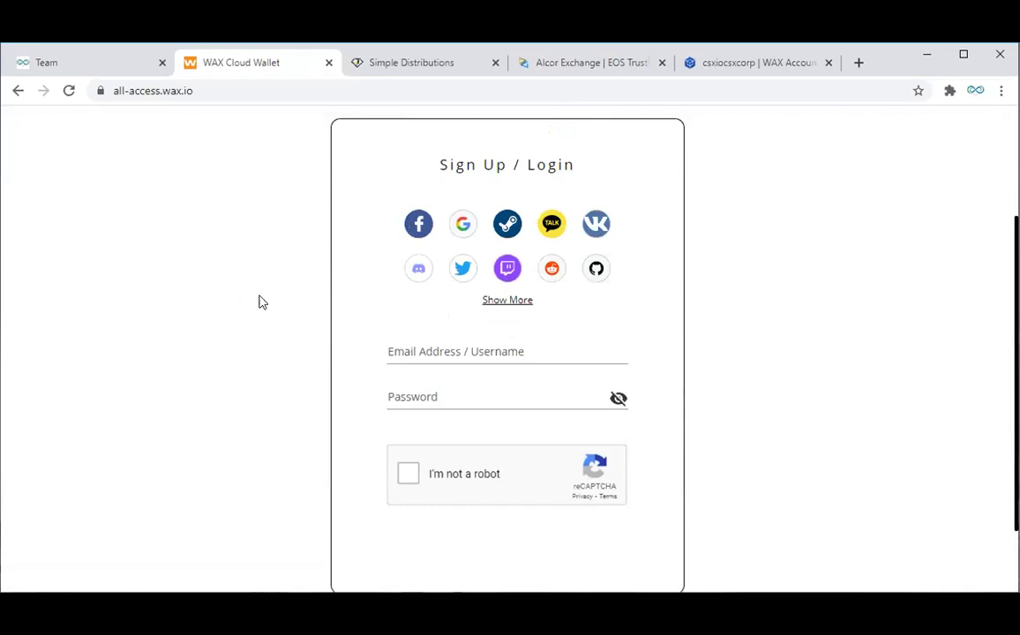
scroll(867, 500, up, 1)
scroll(868, 500, up, 1)
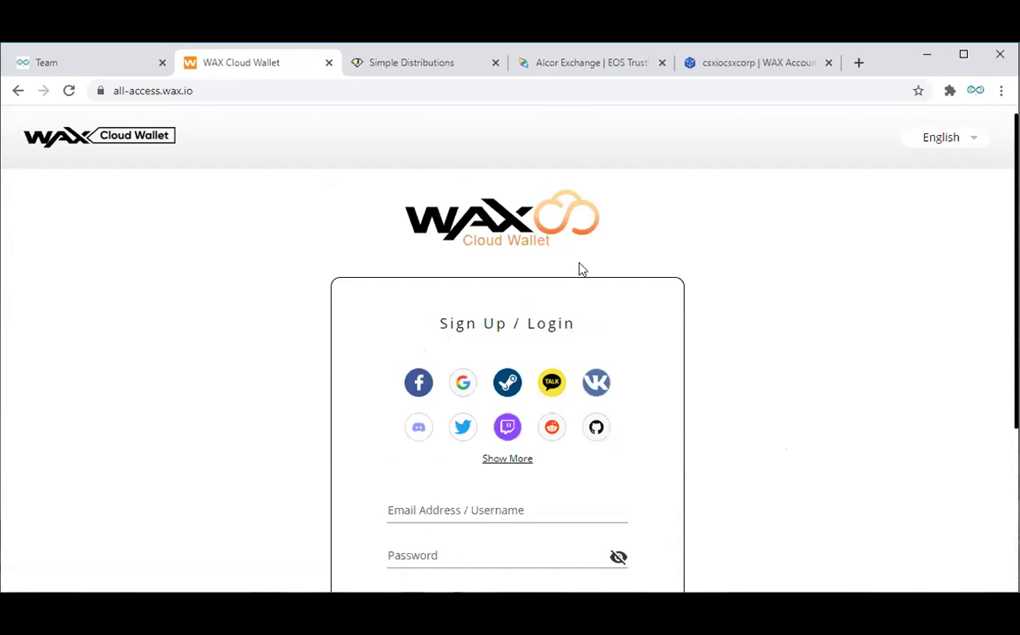
Step: Check the simpledistributions.io address, then open the Admin Page listing 1krownperhr and 33krownday
click(447, 69)
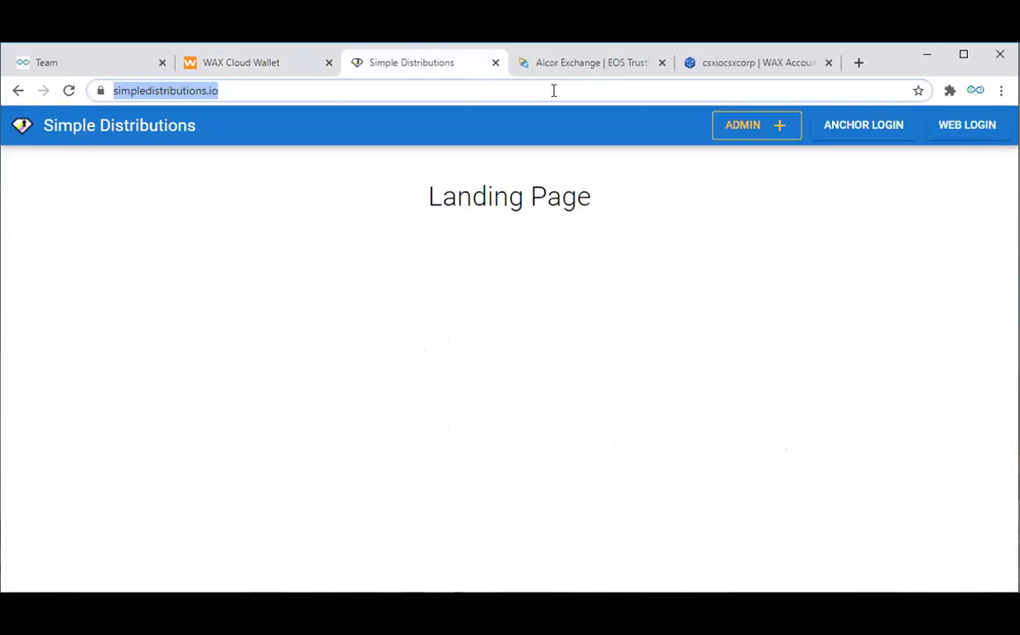
click(284, 89)
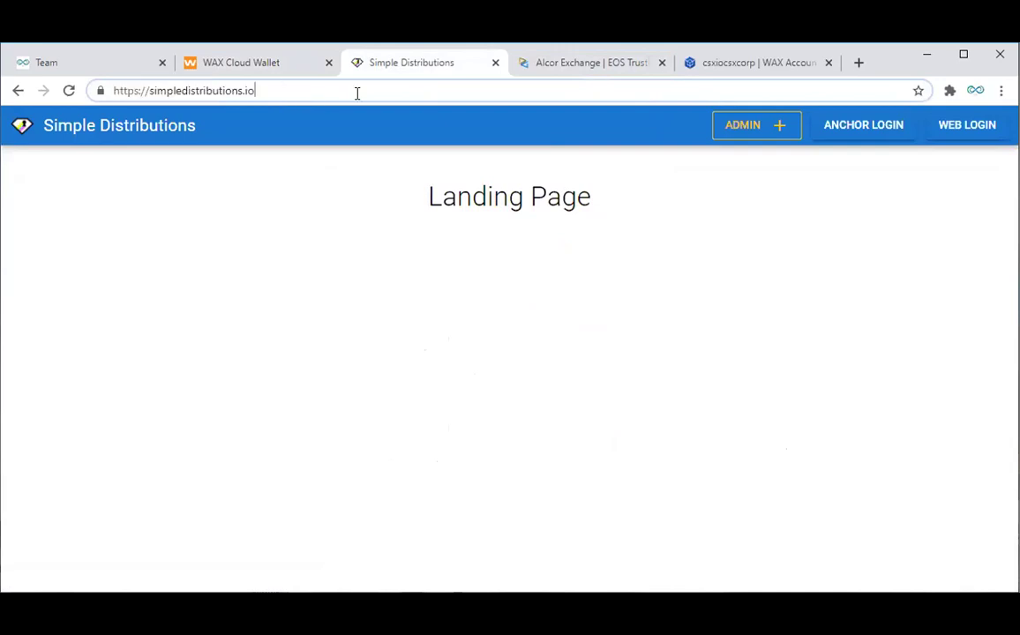
drag(265, 90, 104, 90)
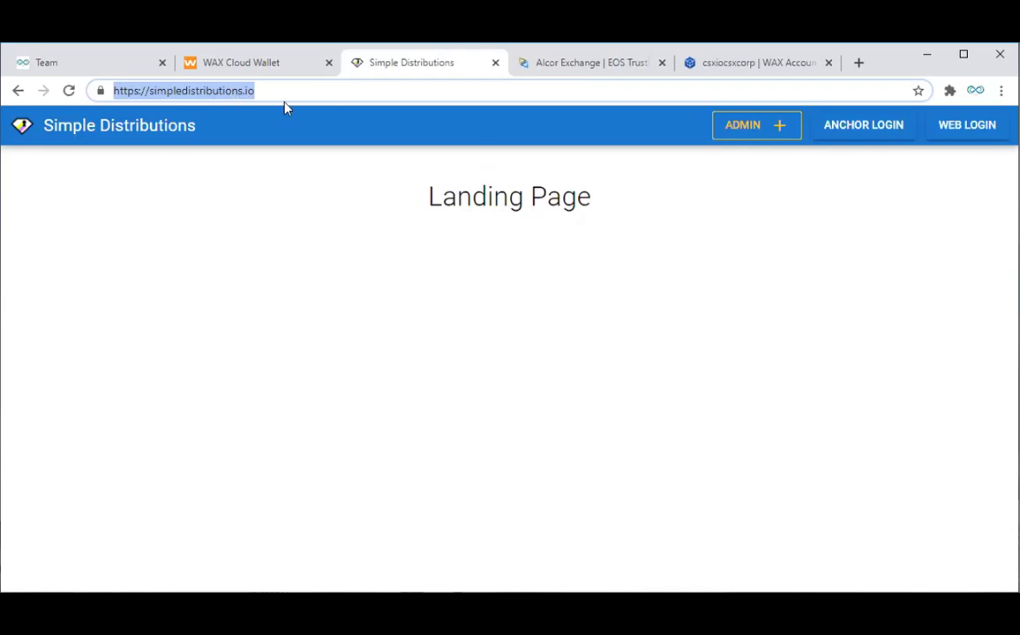
click(747, 127)
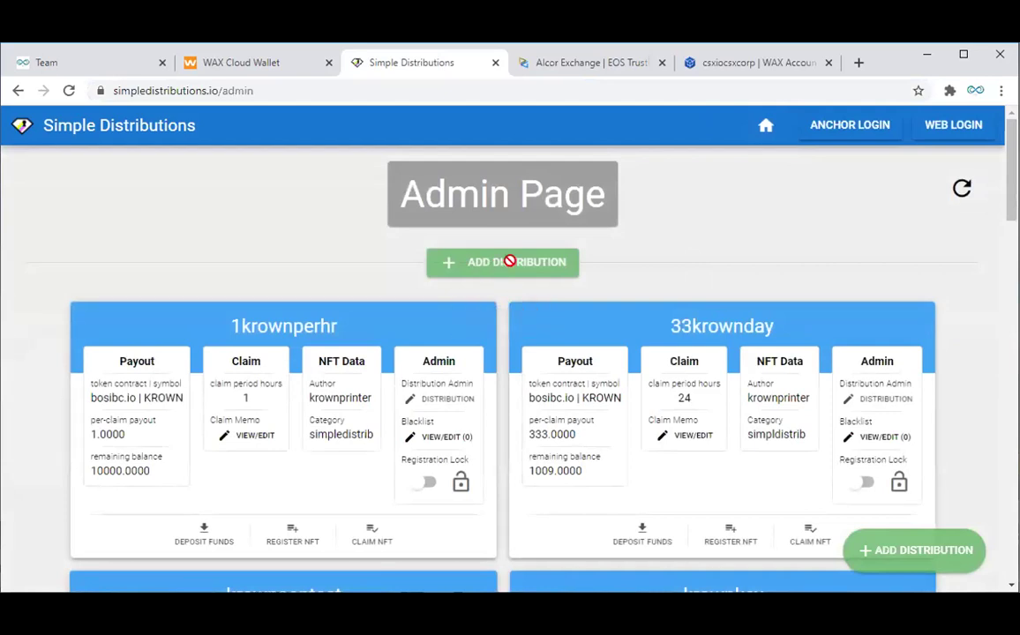
Step: Log in to the Admin Page with the Anchor wallet app
click(849, 128)
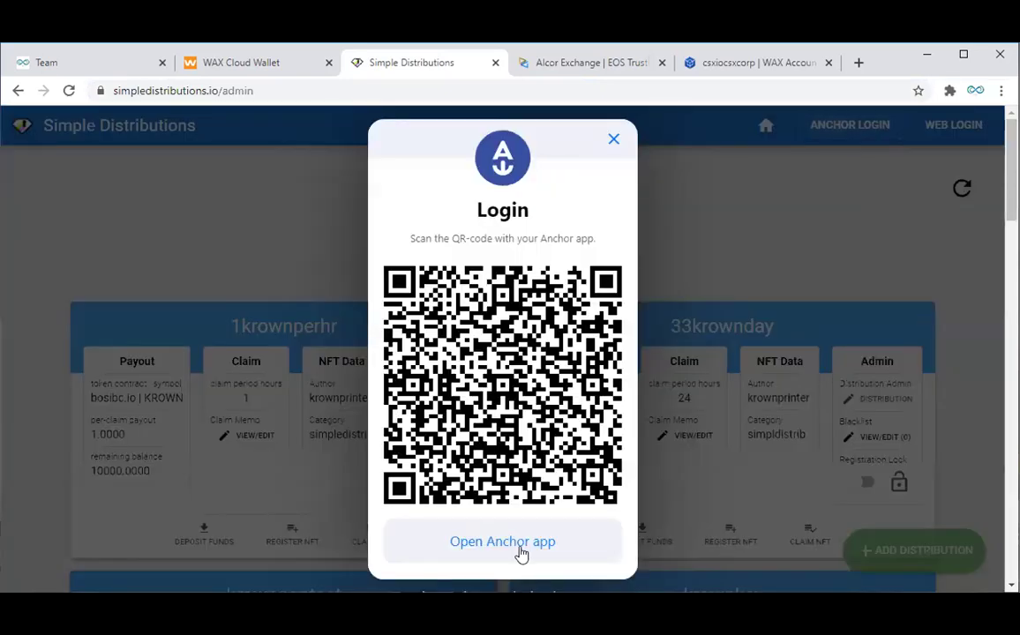
click(525, 551)
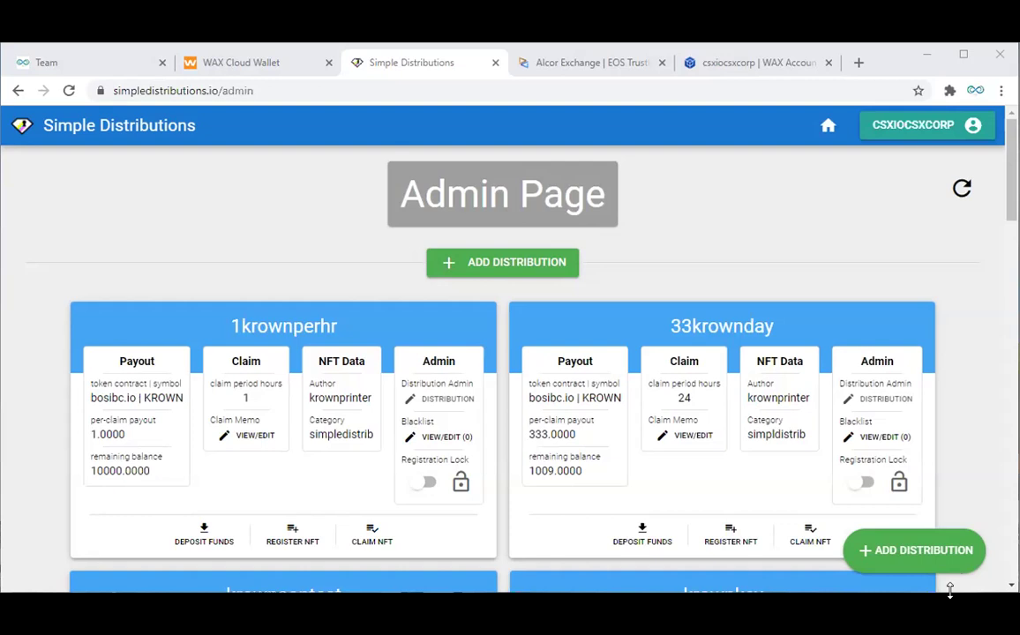
Step: Make the browser window taller so the krowncontest and krownkey cards show
drag(971, 592, 971, 634)
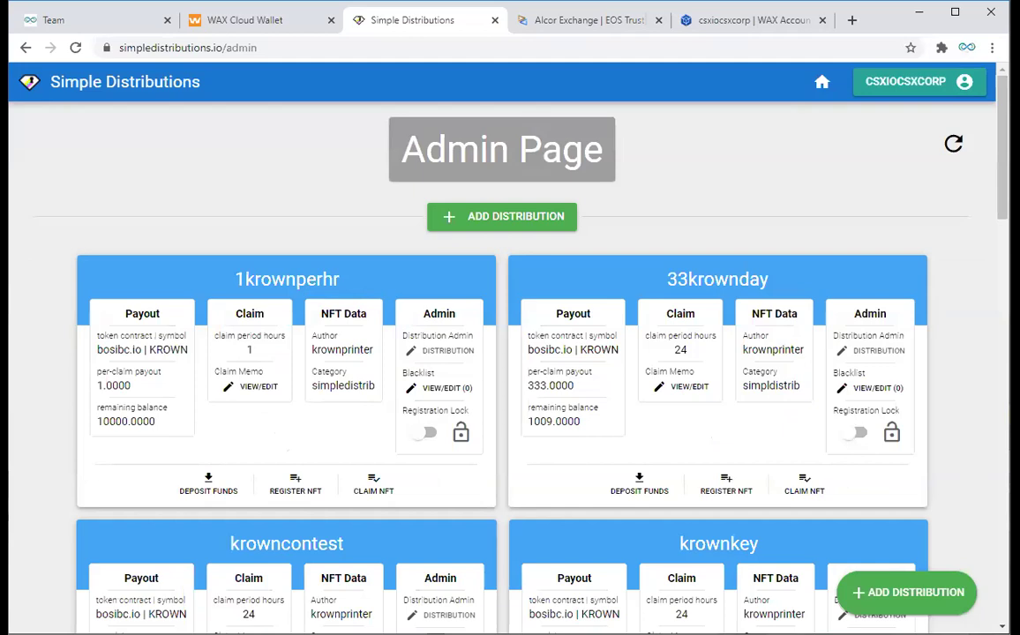
click(497, 226)
Step: Start distribution 'csxwaxpromo1' with token symbol KROWN, then switch to Alcor Exchange
click(536, 248)
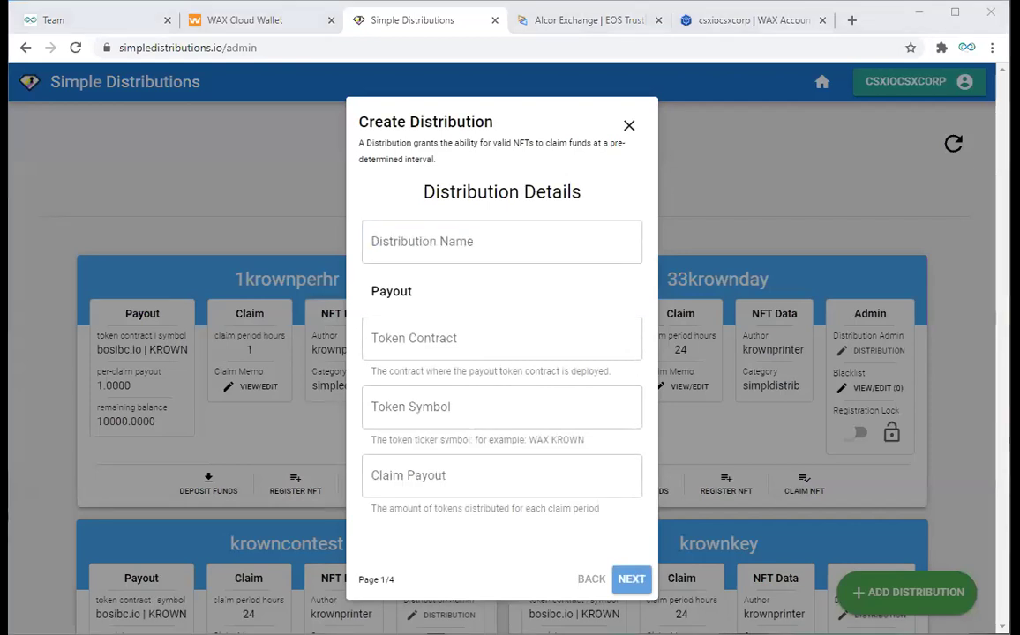
key(alt+Tab)
text(csxwaxpromo)
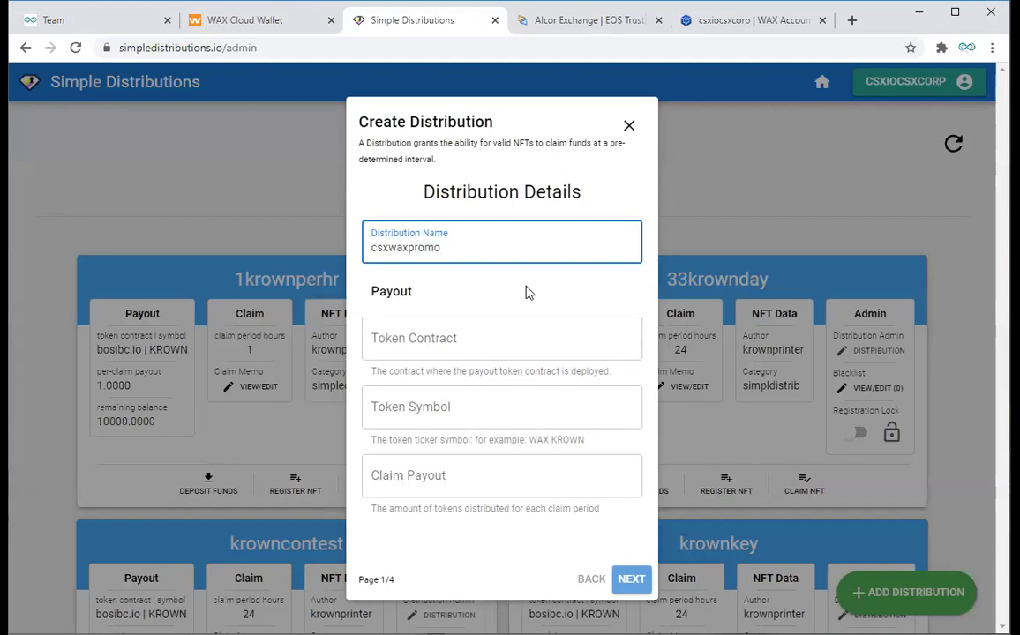
text(11)
key(BackSpace)
click(436, 347)
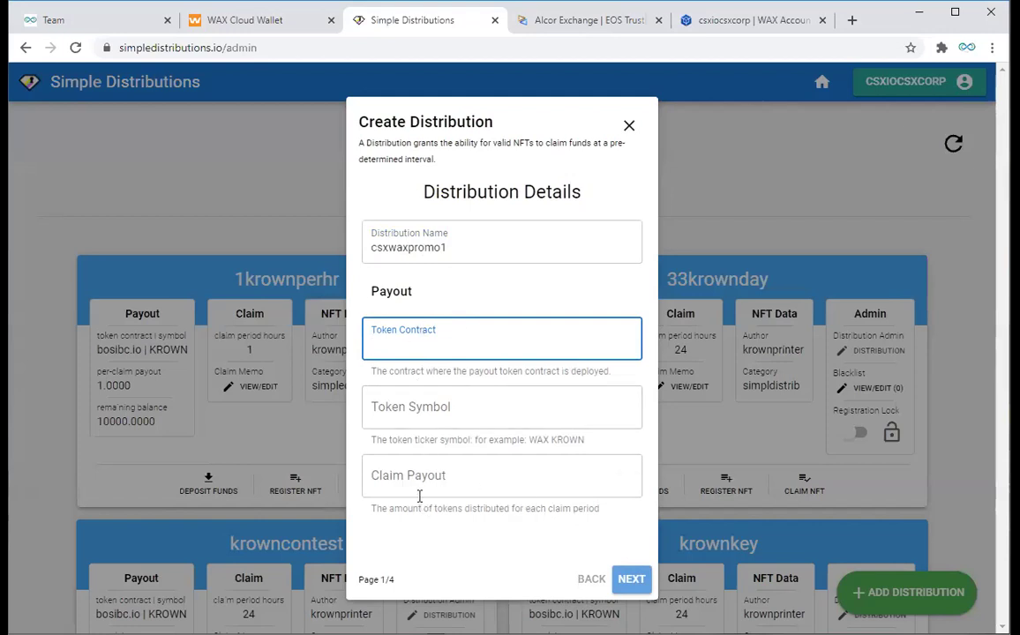
click(409, 409)
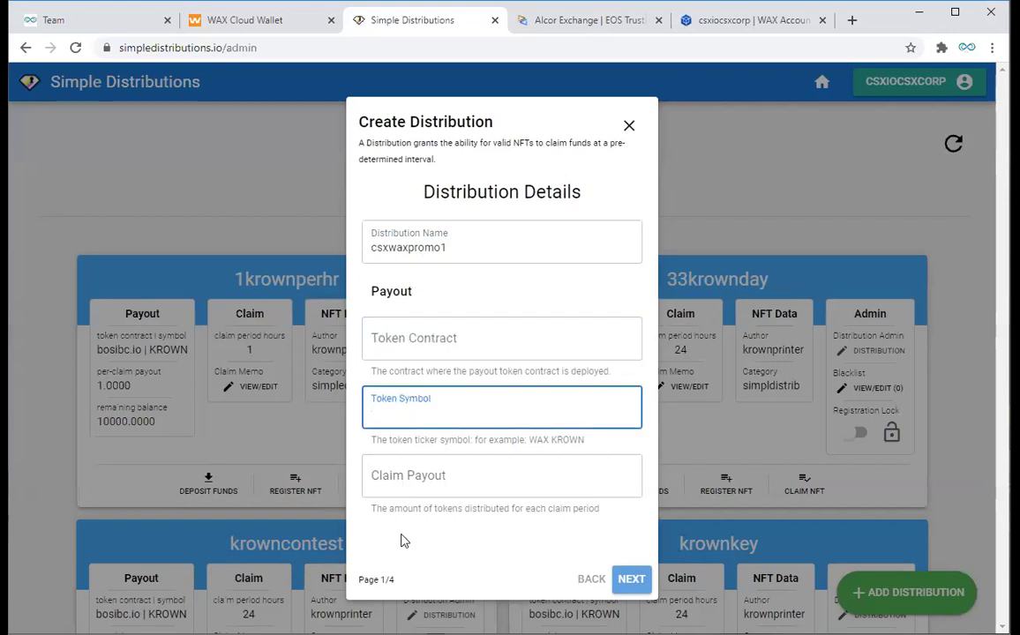
text(KROWN)
click(563, 22)
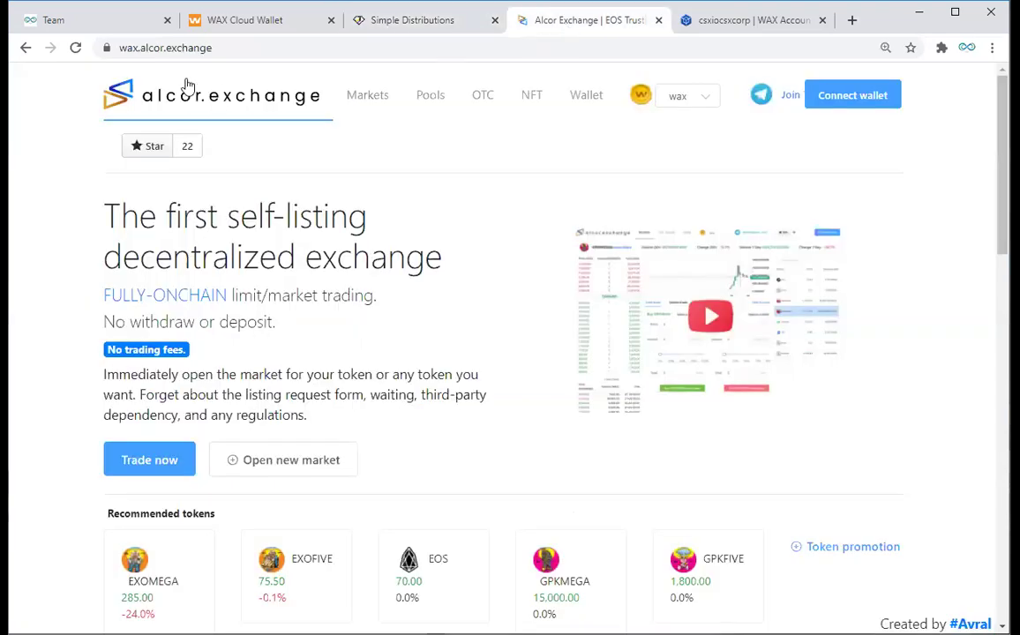
Step: Filter Alcor's Markets to IBC cross-chain tokens, revealing KROWN's contract bosibc.io
click(208, 48)
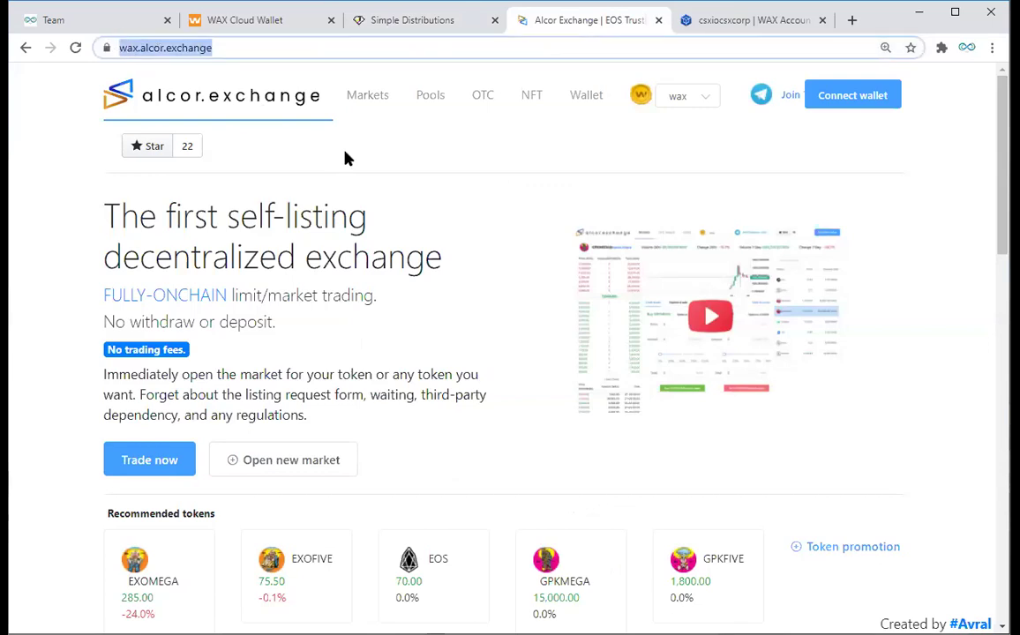
click(378, 105)
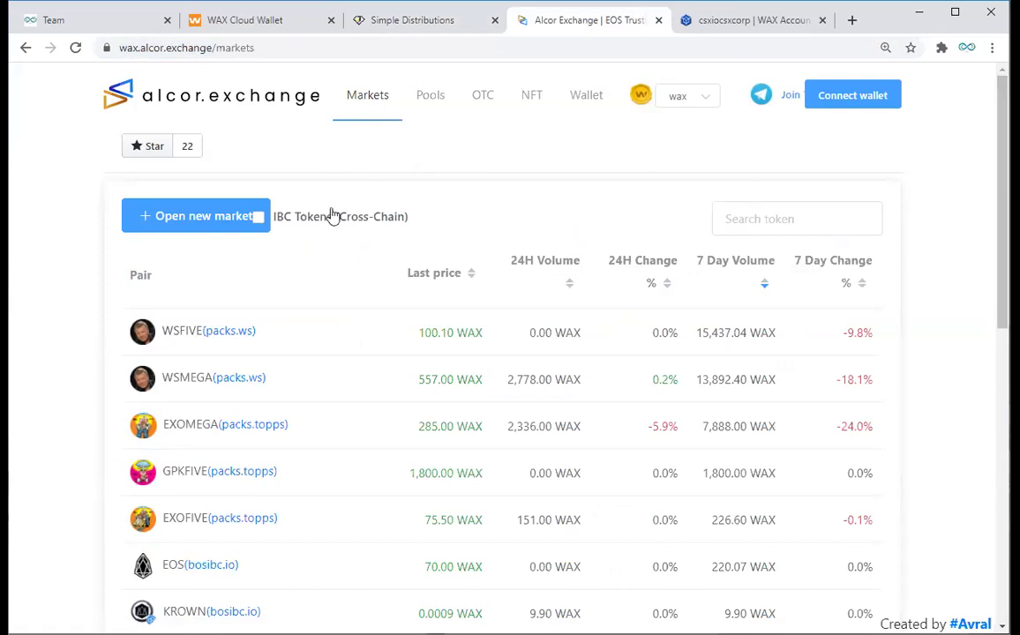
click(259, 218)
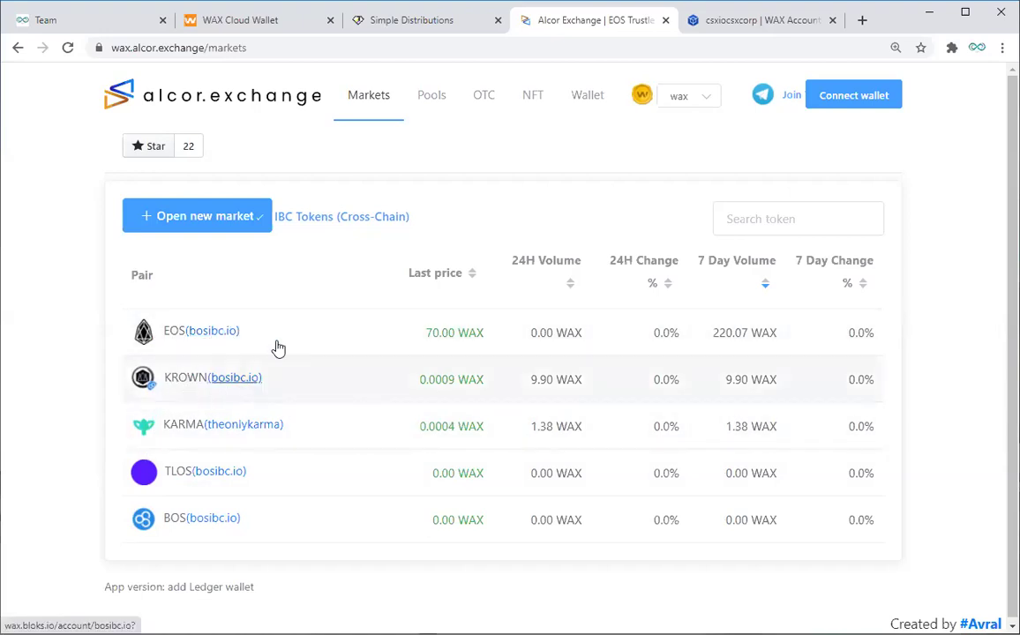
Step: Set the csxwaxpromo1 Token Contract to lowercase 'bosibc.io', replacing the uppercase entry
click(393, 22)
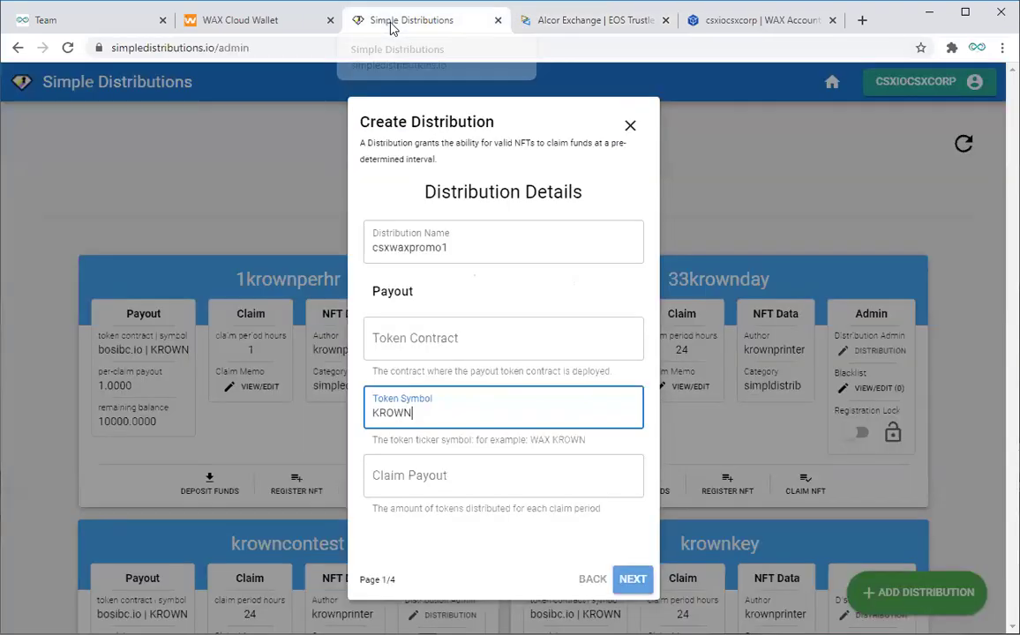
click(397, 338)
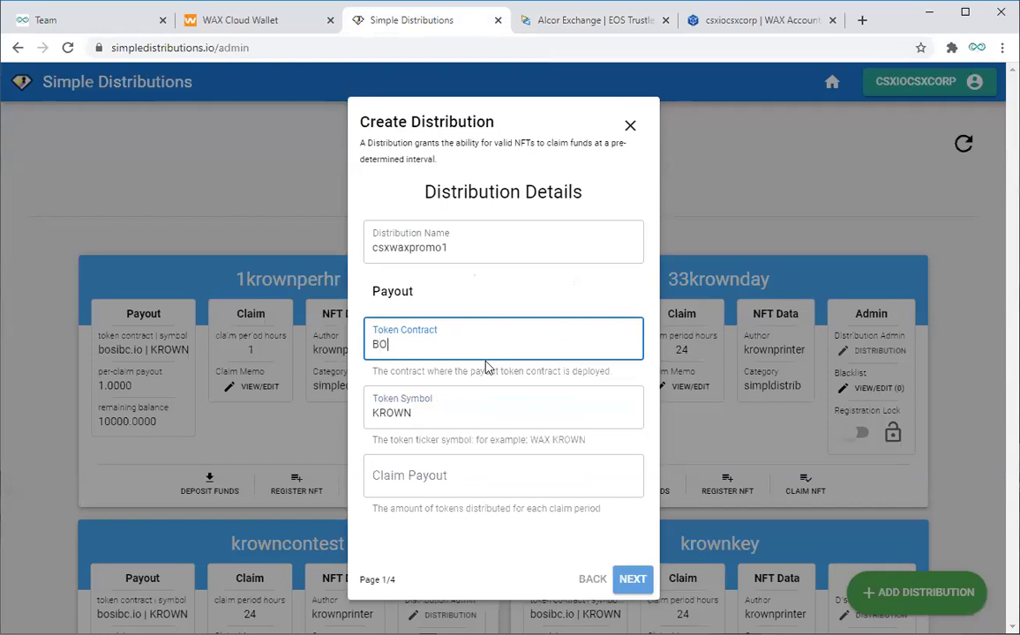
text(BOSIBC.IO)
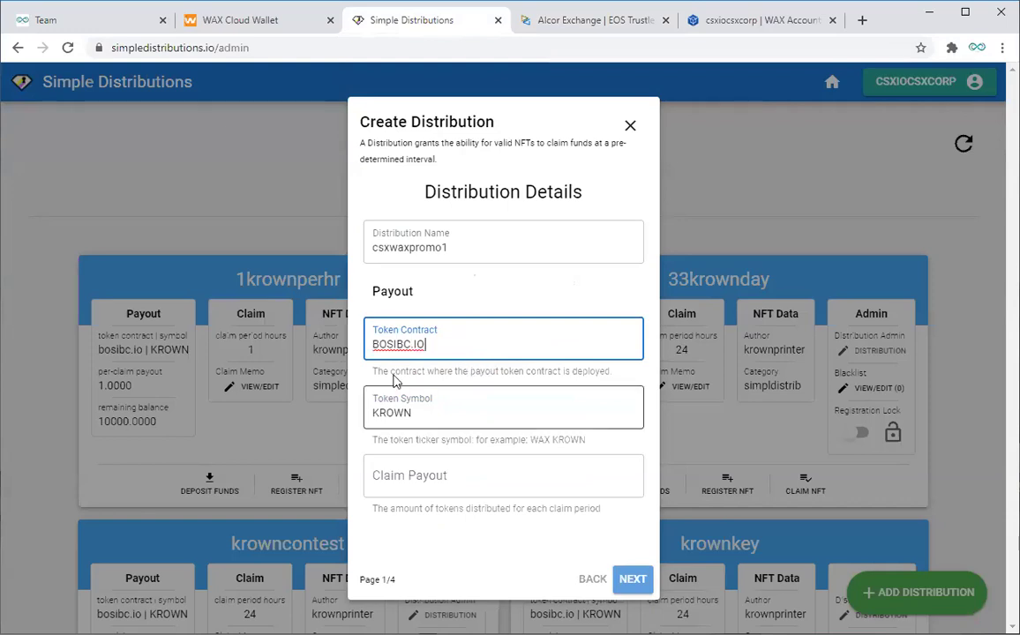
drag(436, 345, 362, 346)
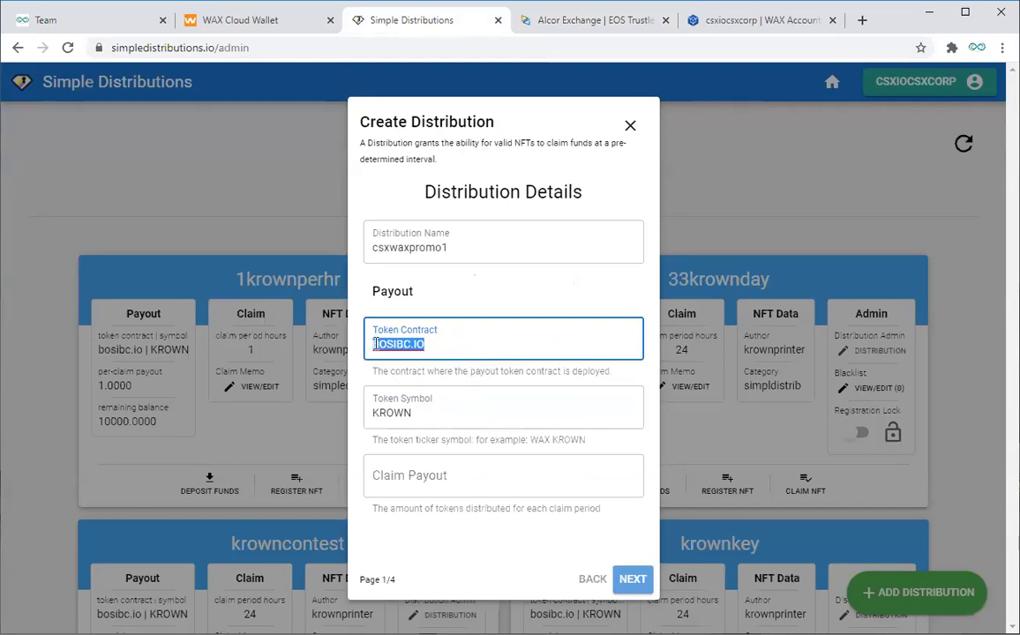
key(BackSpace)
text(bosibc.io)
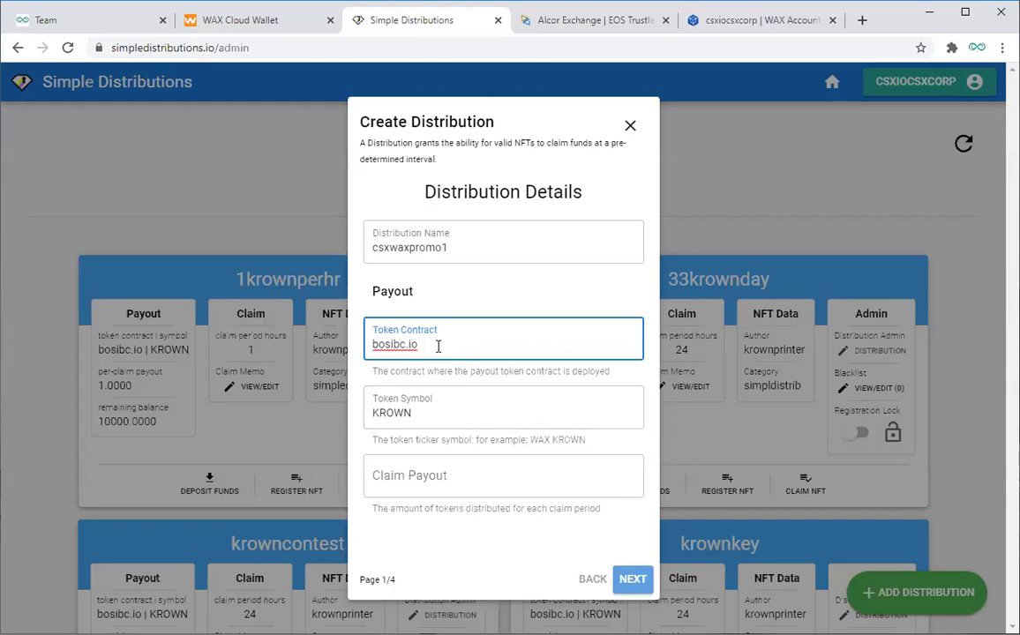
click(439, 413)
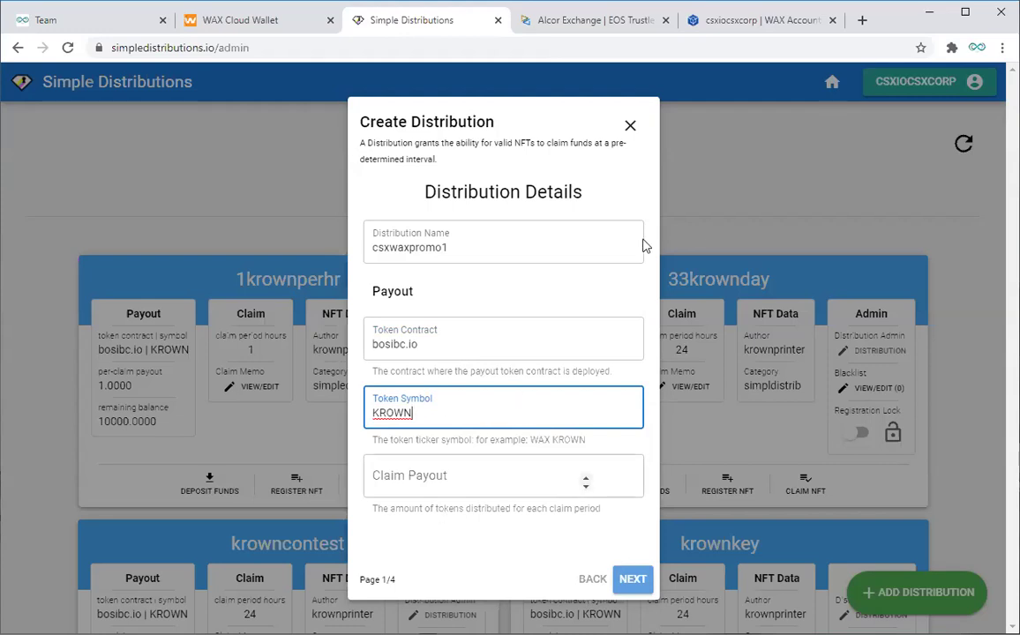
Step: Enter a claim payout of 2222.2222 KROWN and advance to the Claim page (2/4)
click(456, 344)
click(446, 414)
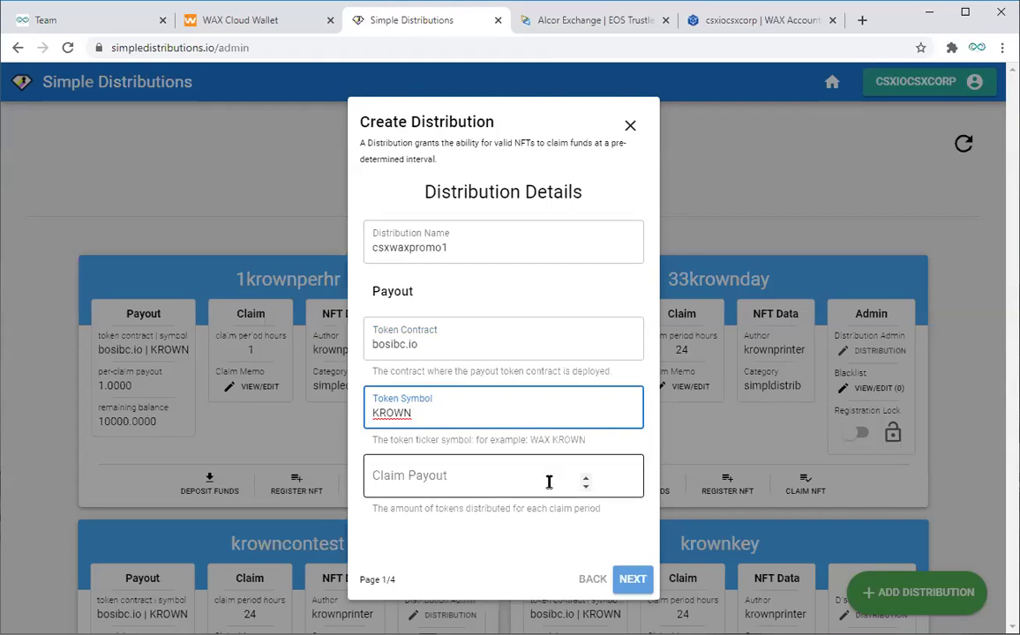
click(581, 481)
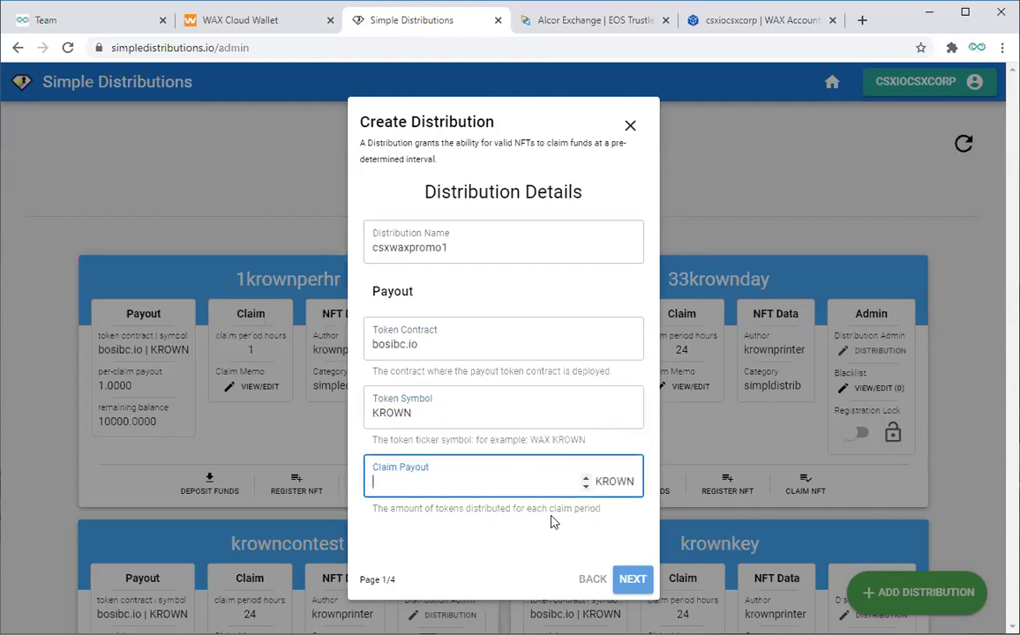
click(381, 585)
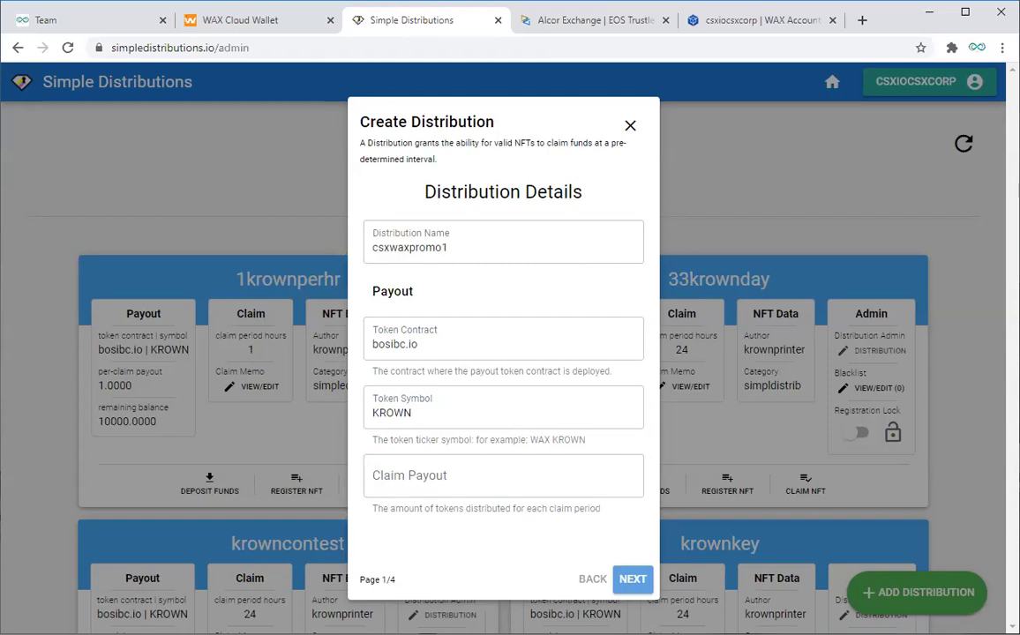
click(551, 479)
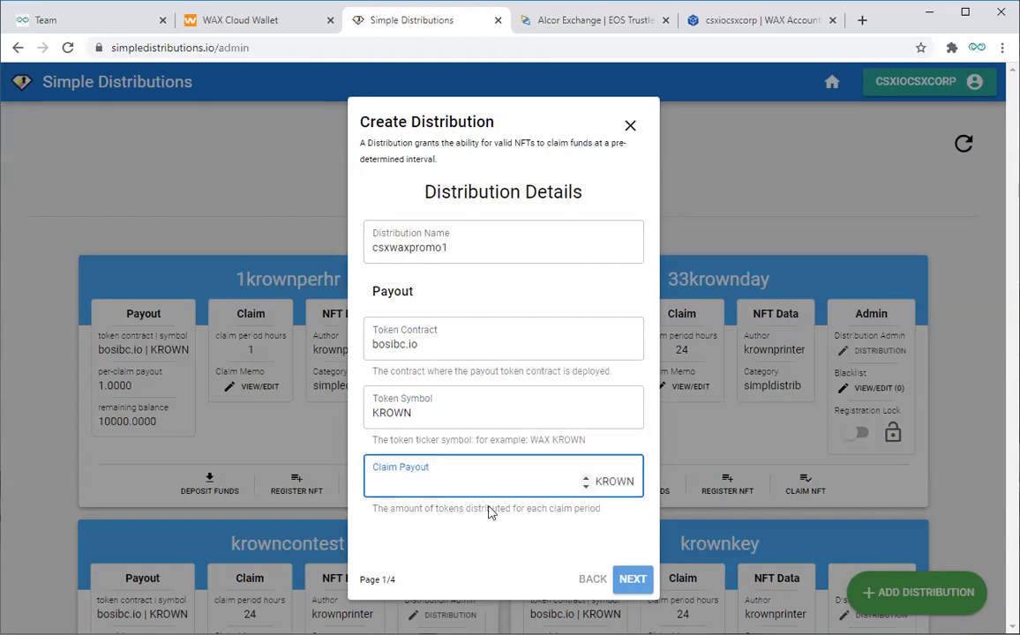
text(2222.2222)
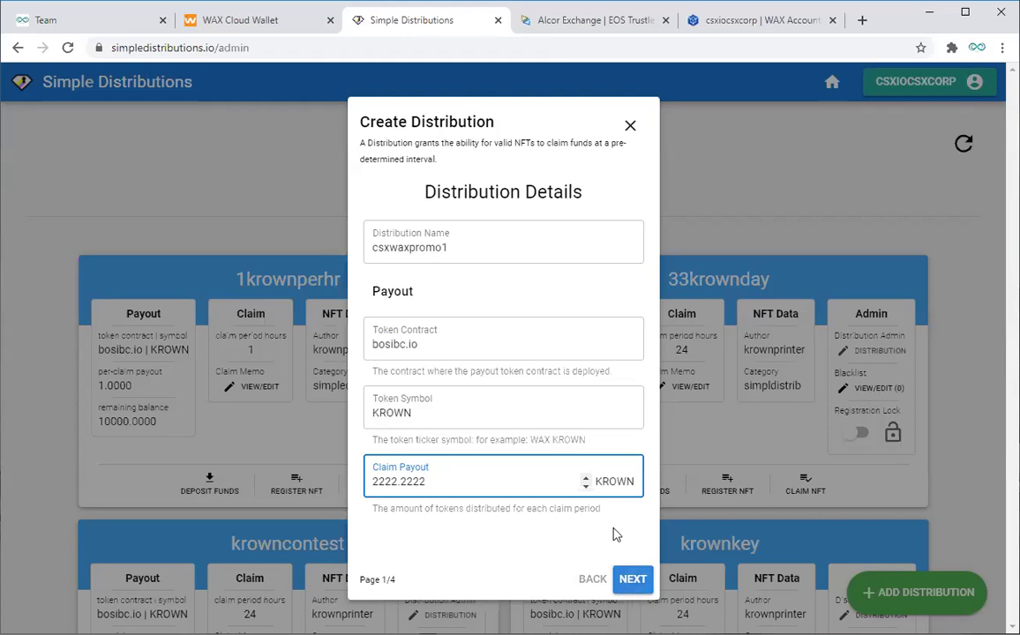
click(622, 580)
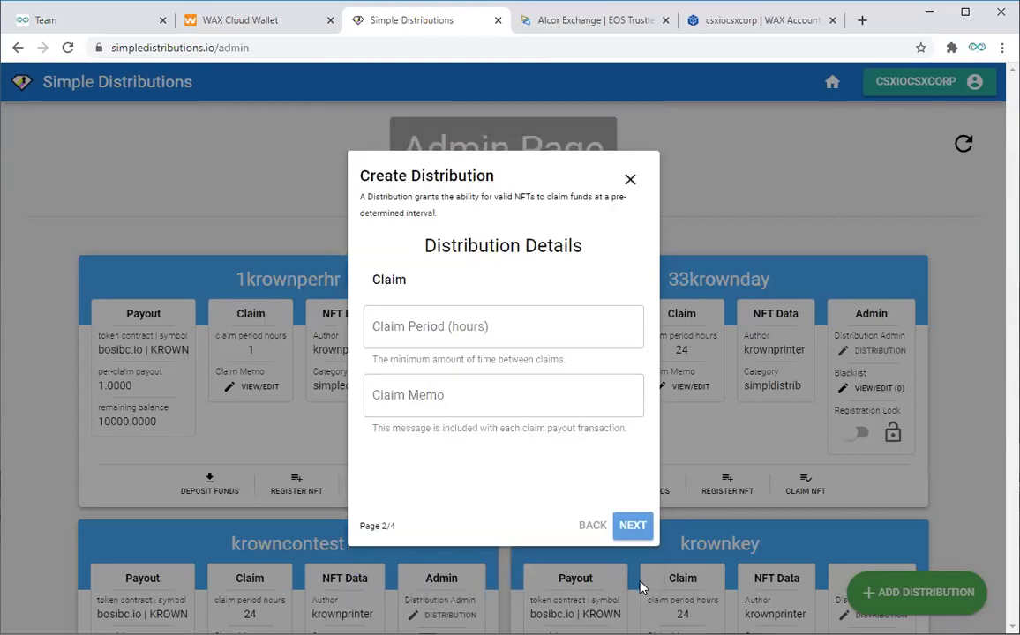
Step: Enter a 24-hour claim period and paste a memo citing simpledistributions.io under 'csxwaxpromo1'
click(429, 326)
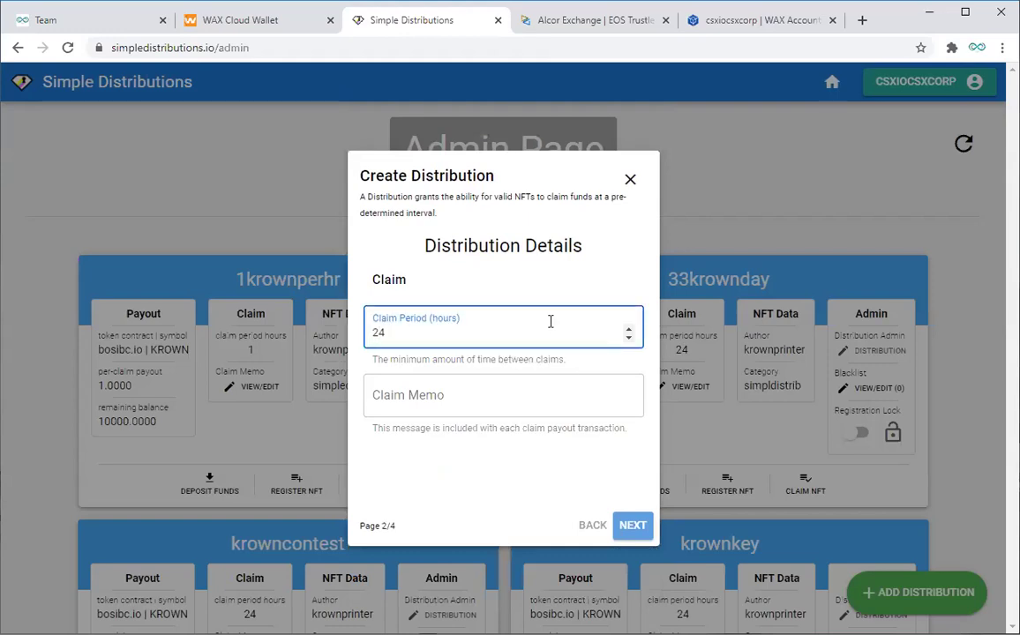
click(529, 392)
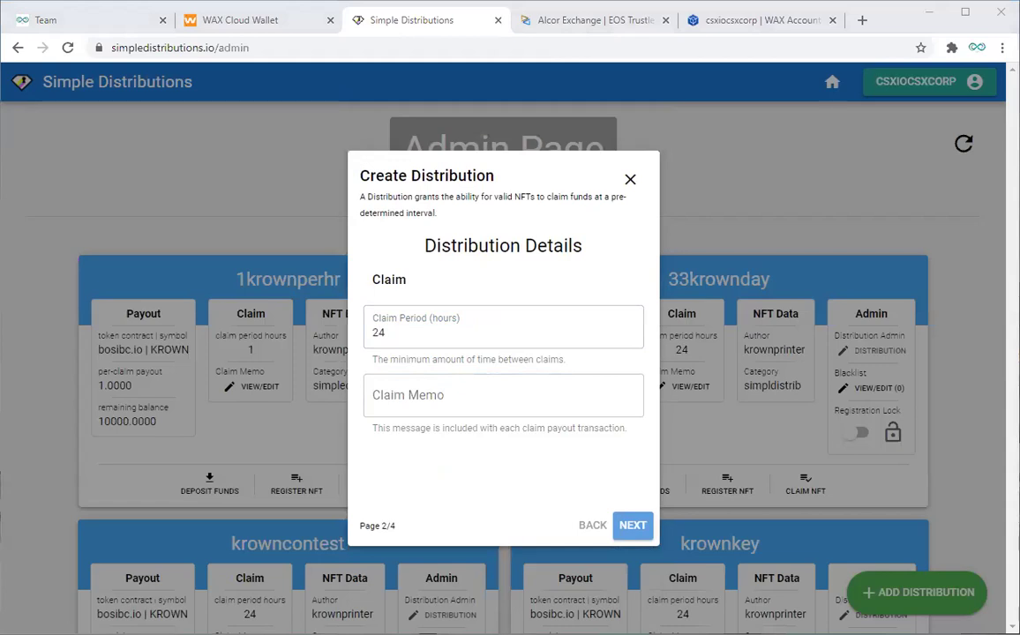
click(429, 402)
text(Claim your 👑 rewards at simpledistributions.io under csxiocsxcorp!)
key(ctrl+a)
click(493, 404)
key(Right)
key(Right)
key(Right)
key(Right)
key(Right)
key(Right)
key(Right)
key(Right)
key(Right)
key(Right)
key(Right)
key(Right)
key(Right)
key(Right)
key(Right)
key(Right)
key(Right)
key(Right)
key(Right)
key(Right)
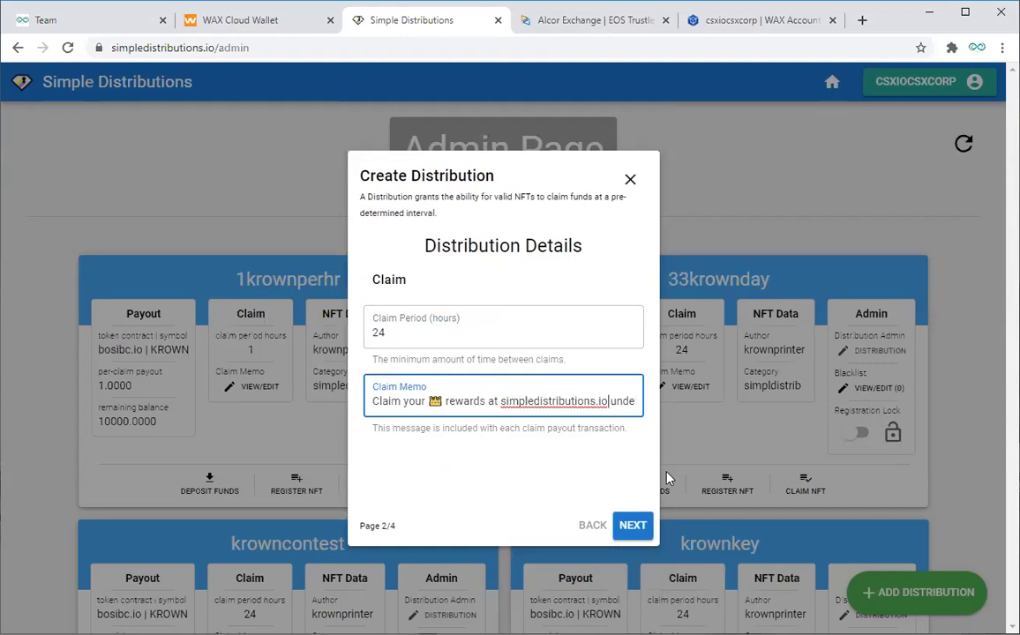
key(Right)
key(Right)
key(Right)
key(Right)
key(Right)
key(Right)
key(Right)
key(Right)
key(Right)
key(Right)
key(Right)
key(Right)
key(Right)
key(Right)
key(Right)
key(Right)
key(Right)
key(Right)
key(Right)
key(Right)
key(Right)
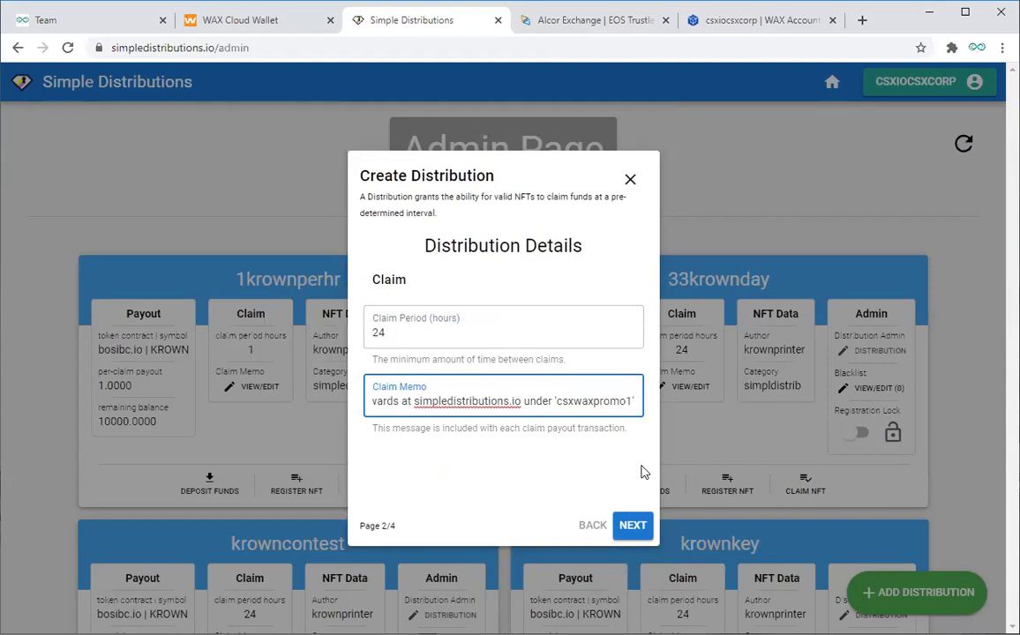
Step: Advance the draft to the NFT Data page (3/4) and try the Author and Category fields
click(631, 526)
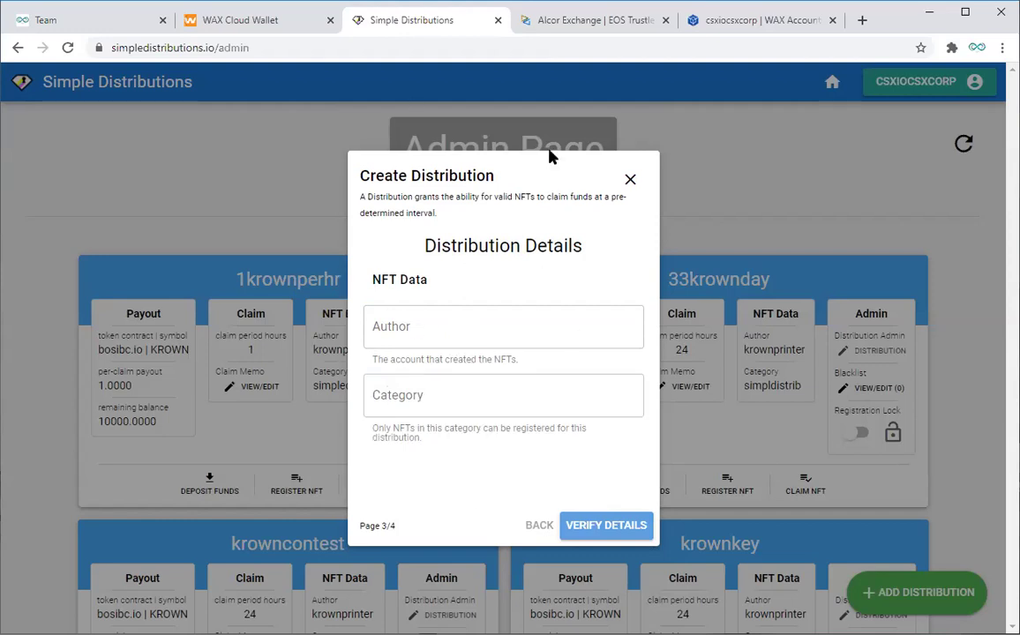
click(458, 333)
click(453, 391)
click(440, 329)
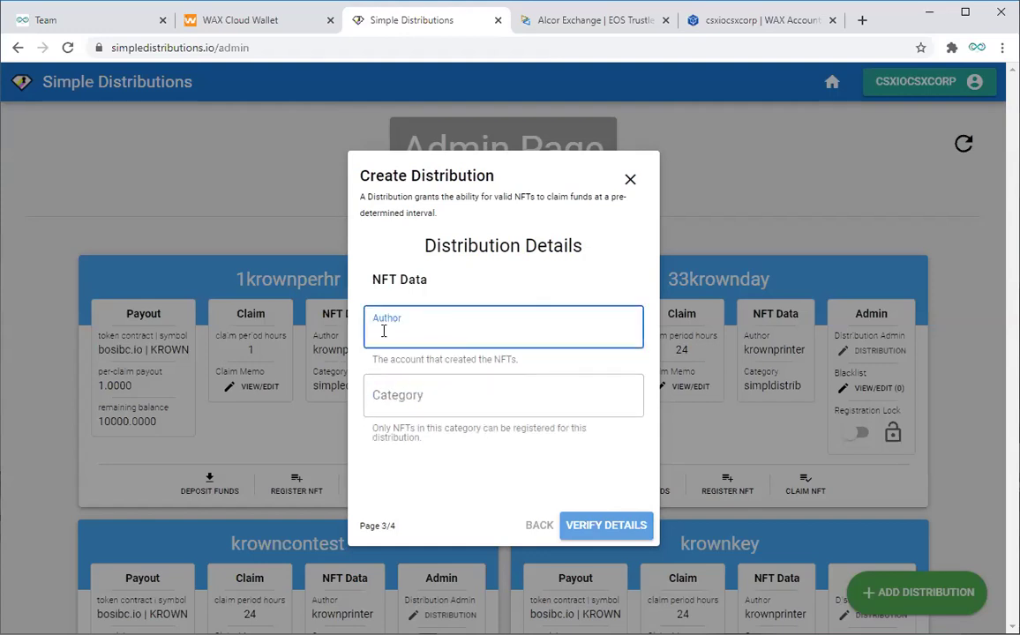
click(392, 398)
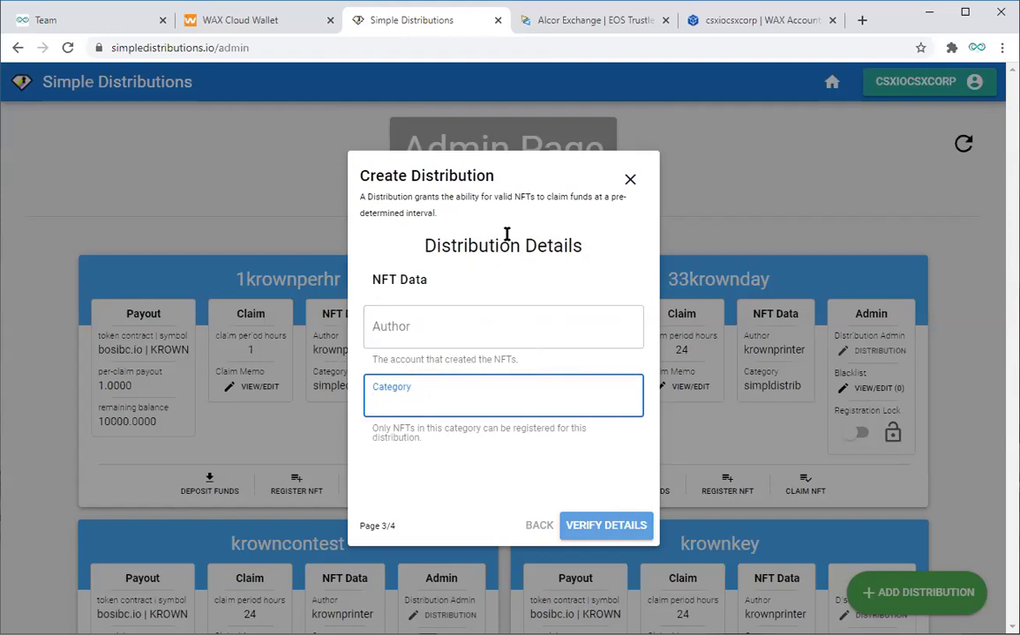
Step: Switch to the account's page on Bloks.io and select the site domain in the address
drag(426, 245, 523, 245)
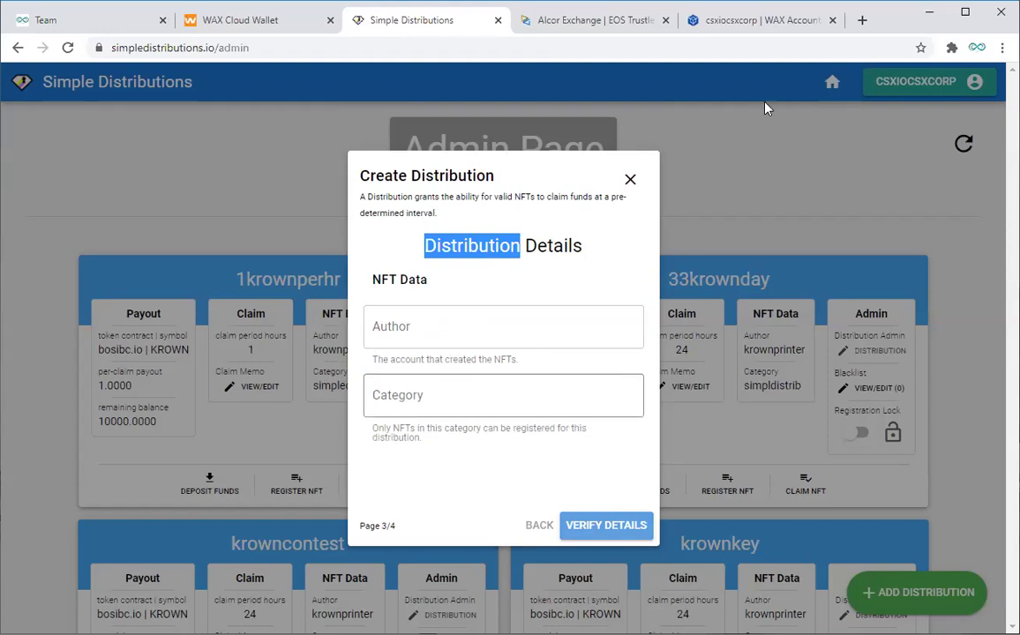
click(741, 20)
drag(169, 47, 98, 48)
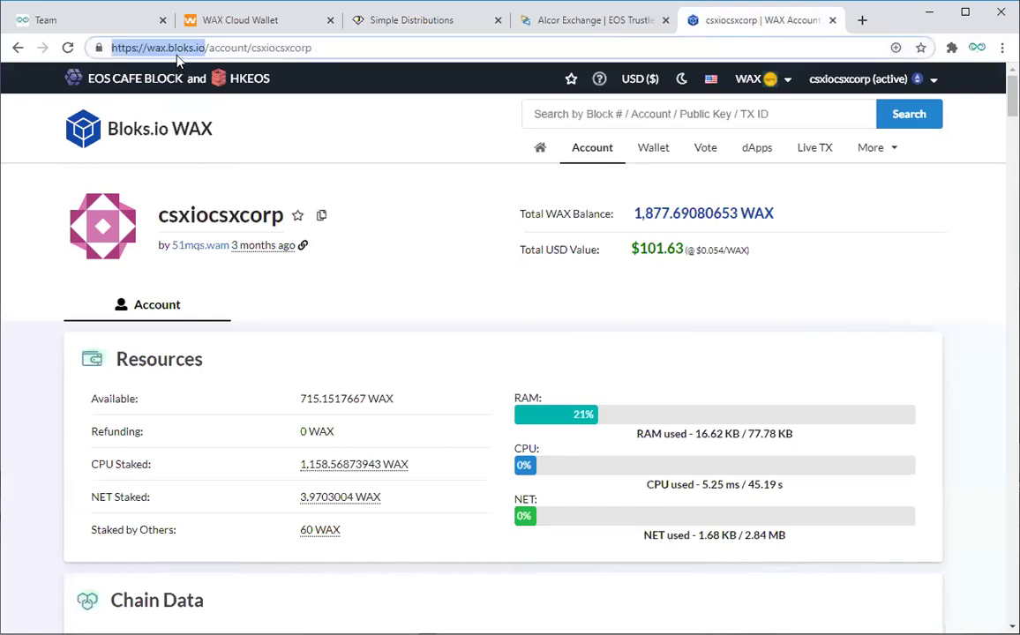
Step: Scroll down the account page and try searching for 'csx' in the account search
click(227, 53)
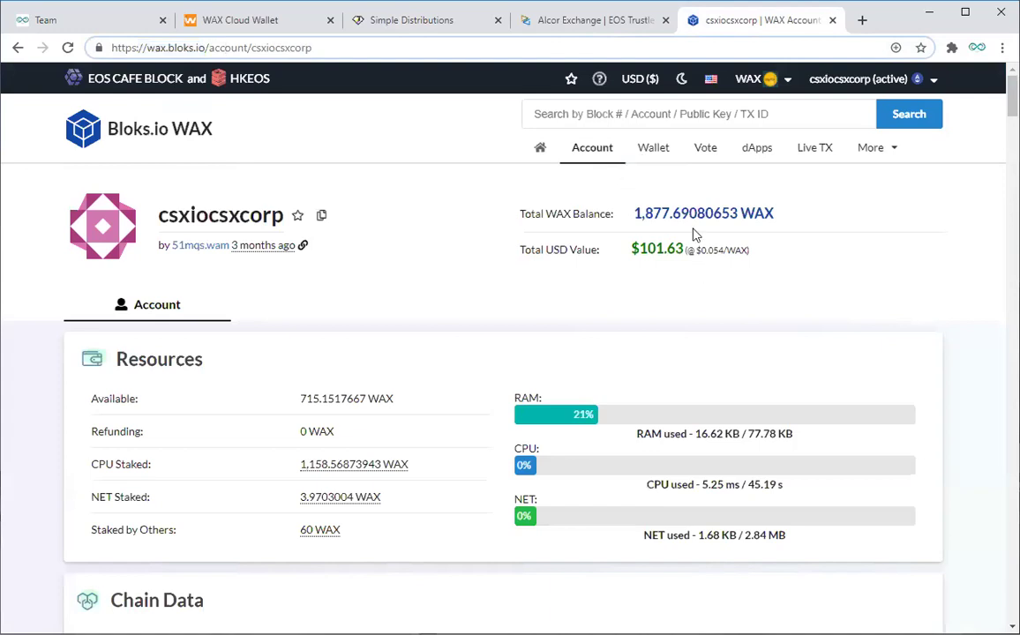
scroll(674, 250, down, 2)
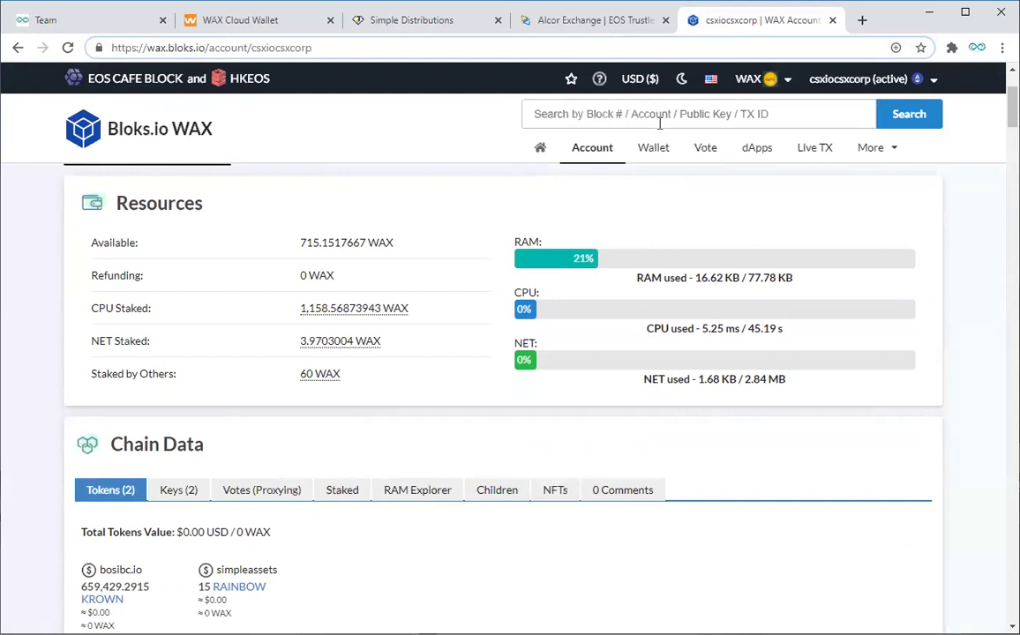
click(616, 111)
text(csx)
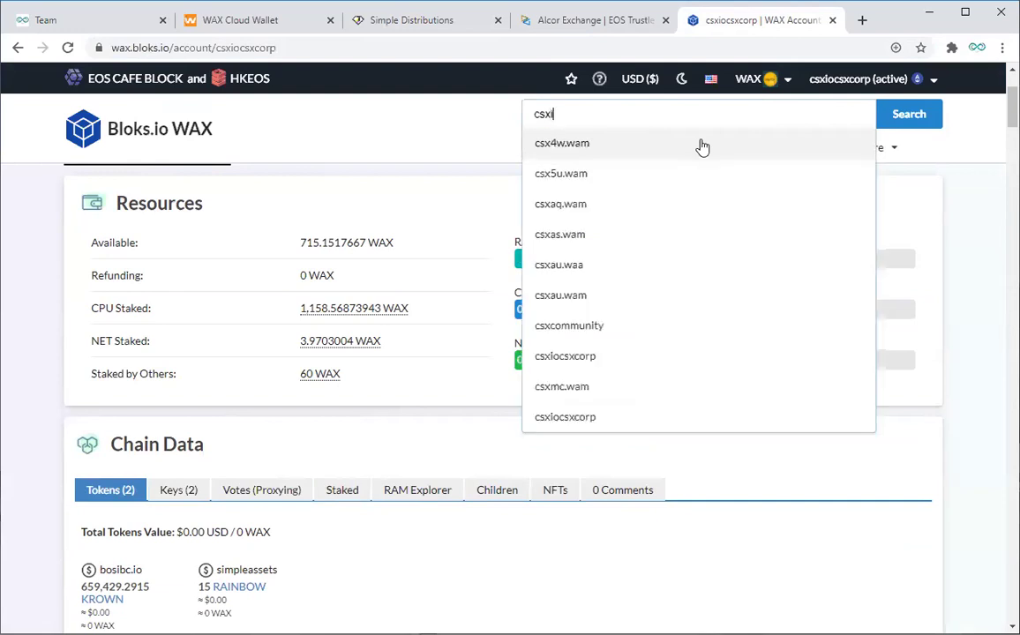
click(702, 146)
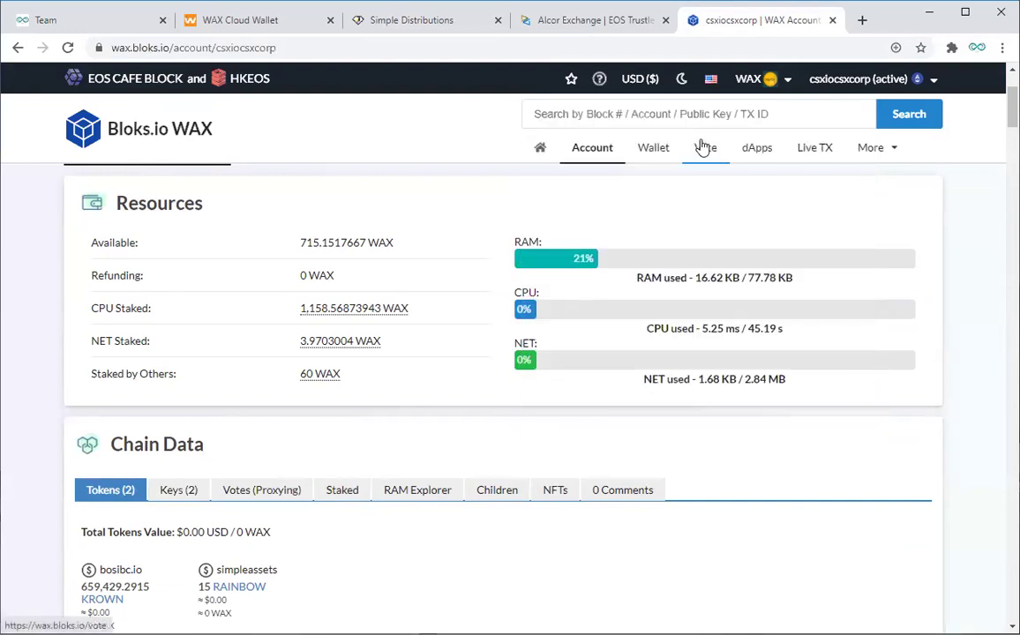
click(602, 108)
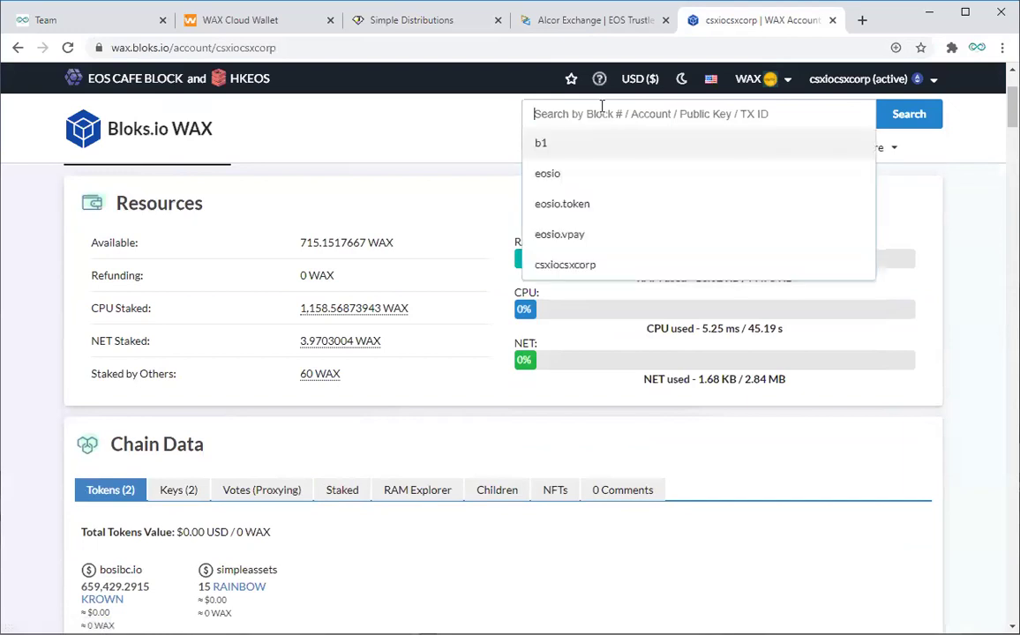
click(362, 115)
Step: Show the account's NFTs and scroll through the six cards, including the CSXcommunity ones
click(556, 491)
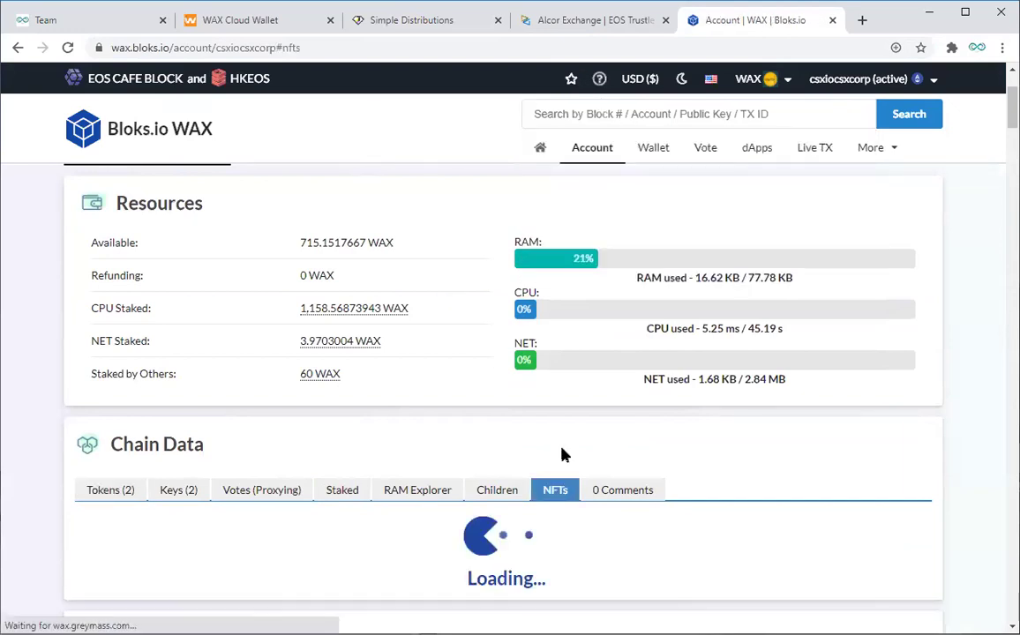
scroll(767, 430, down, 1)
scroll(766, 430, down, 3)
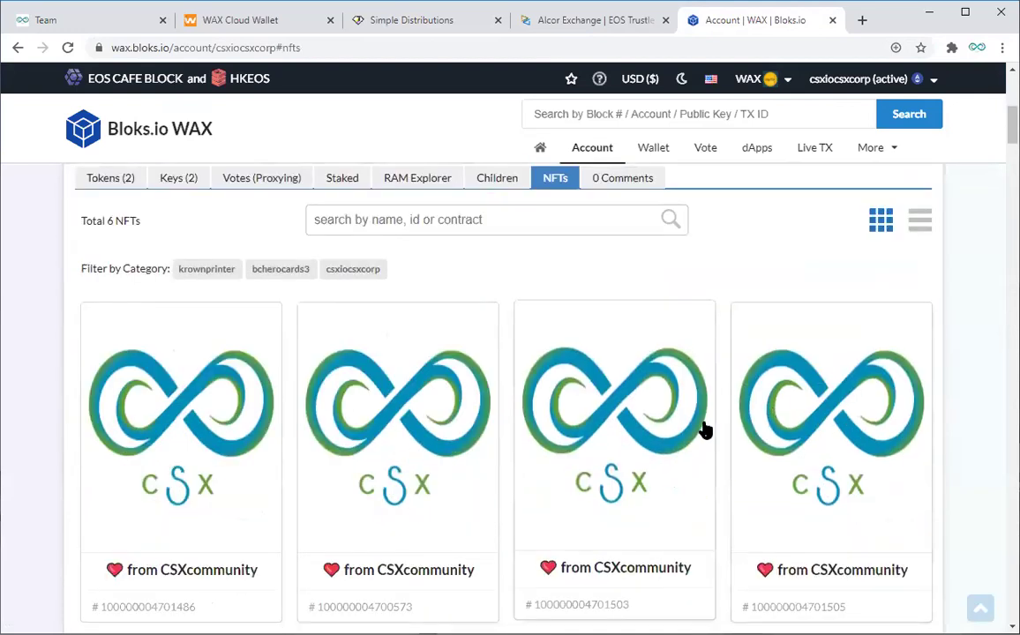
scroll(704, 430, down, 3)
scroll(679, 436, up, 1)
scroll(657, 438, up, 1)
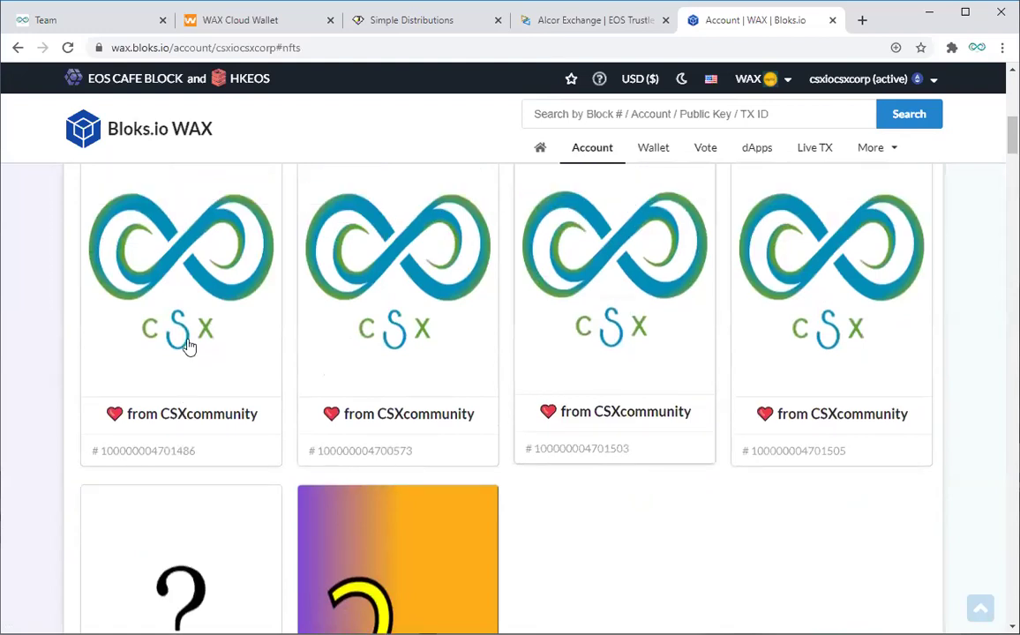
Step: Open the first CSX NFT's details and check its author and category simpldistrib
click(187, 345)
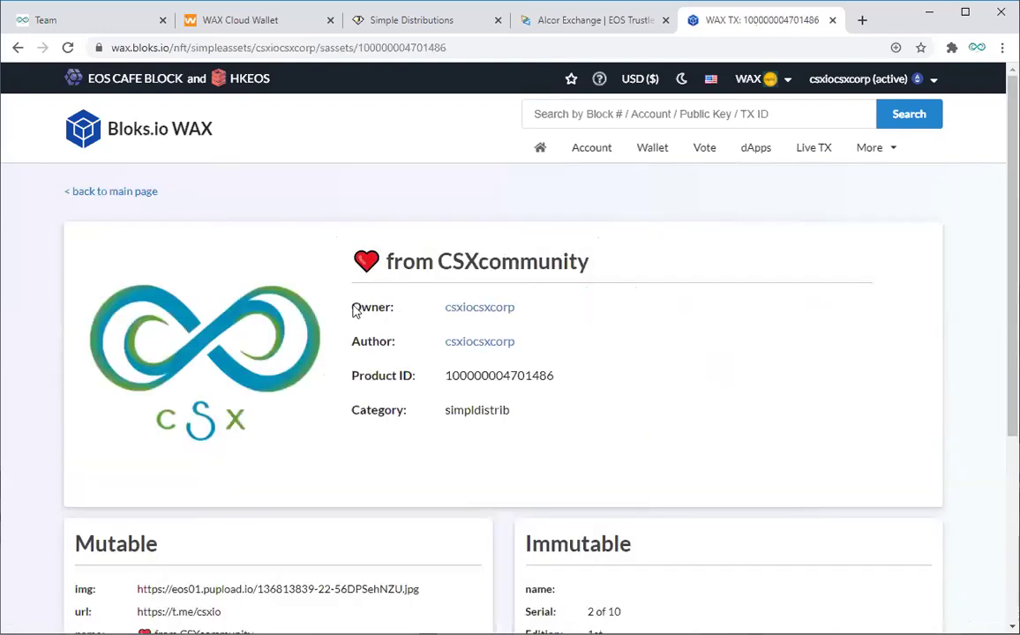
drag(354, 348, 549, 361)
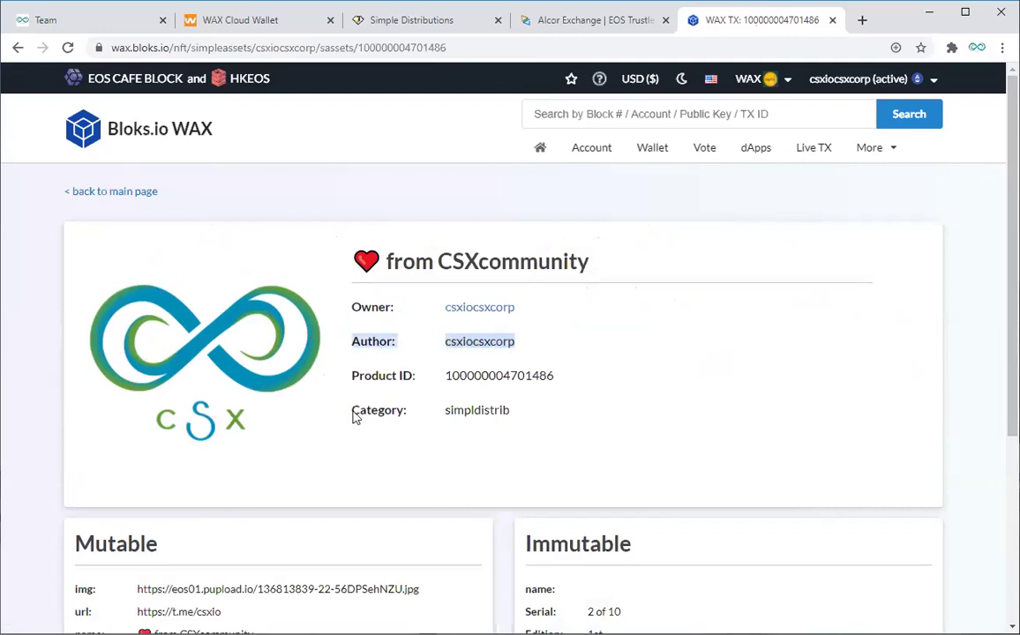
drag(352, 412, 541, 415)
click(630, 341)
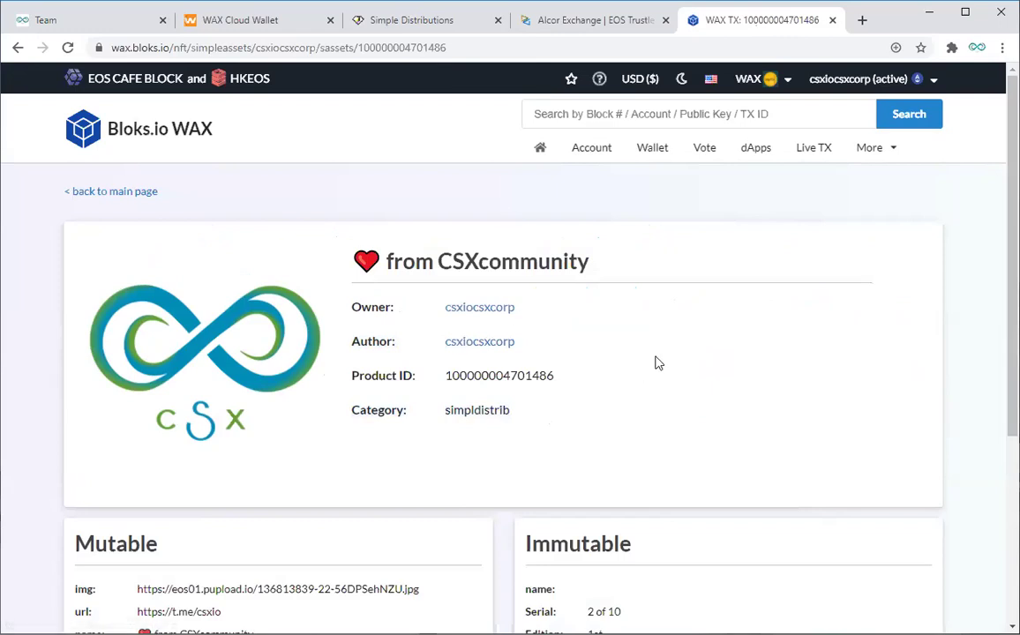
scroll(658, 363, down, 1)
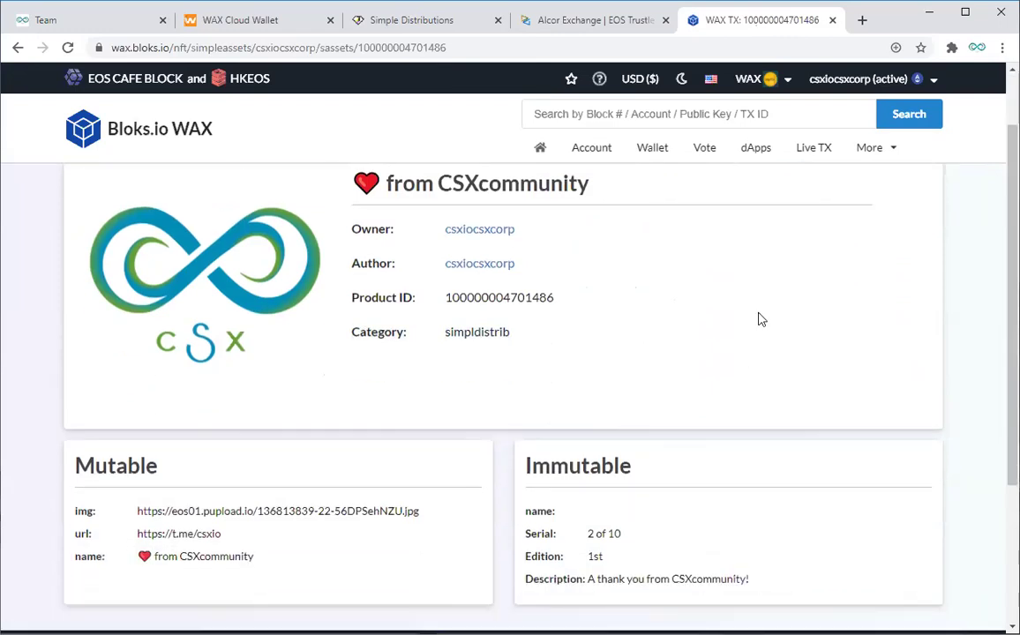
scroll(591, 300, up, 1)
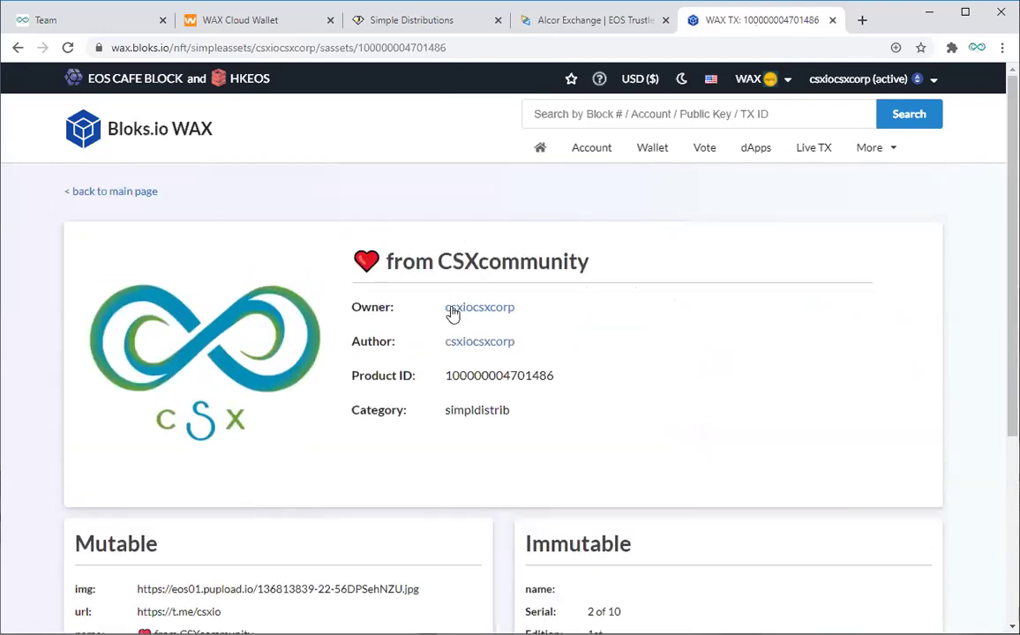
Step: Open the csxiocsxcorp account's NFTs and copy the author name from the first CSX NFT
drag(445, 307, 515, 309)
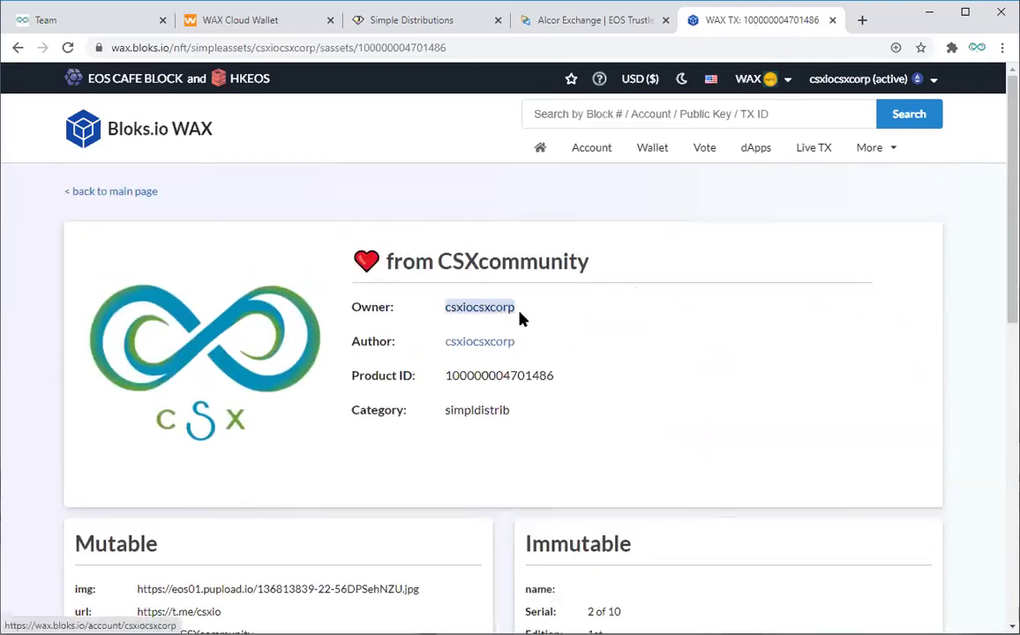
click(450, 343)
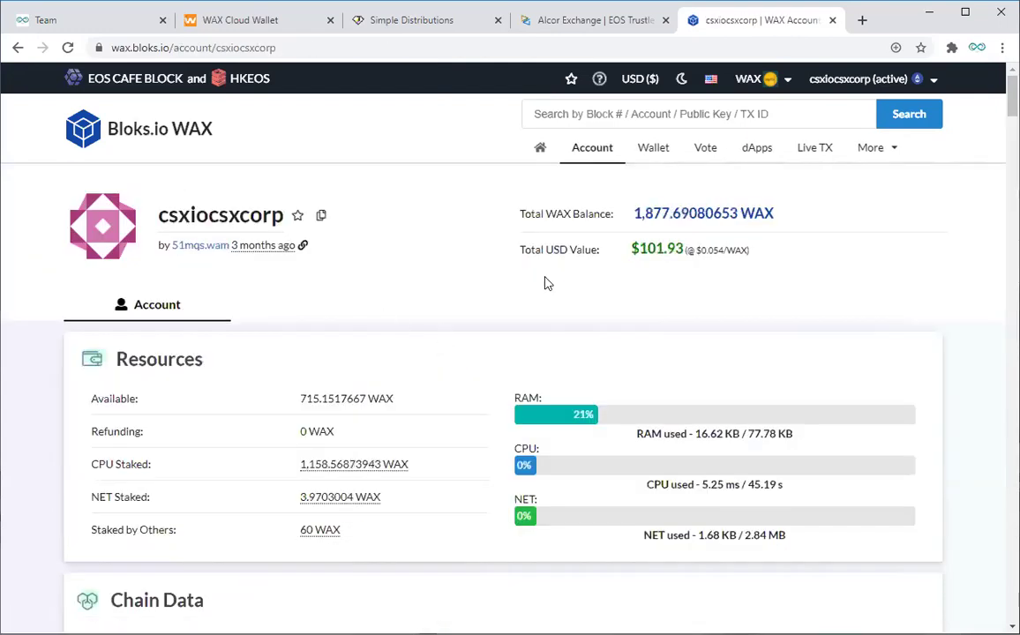
scroll(546, 282, down, 2)
click(556, 491)
scroll(594, 433, down, 4)
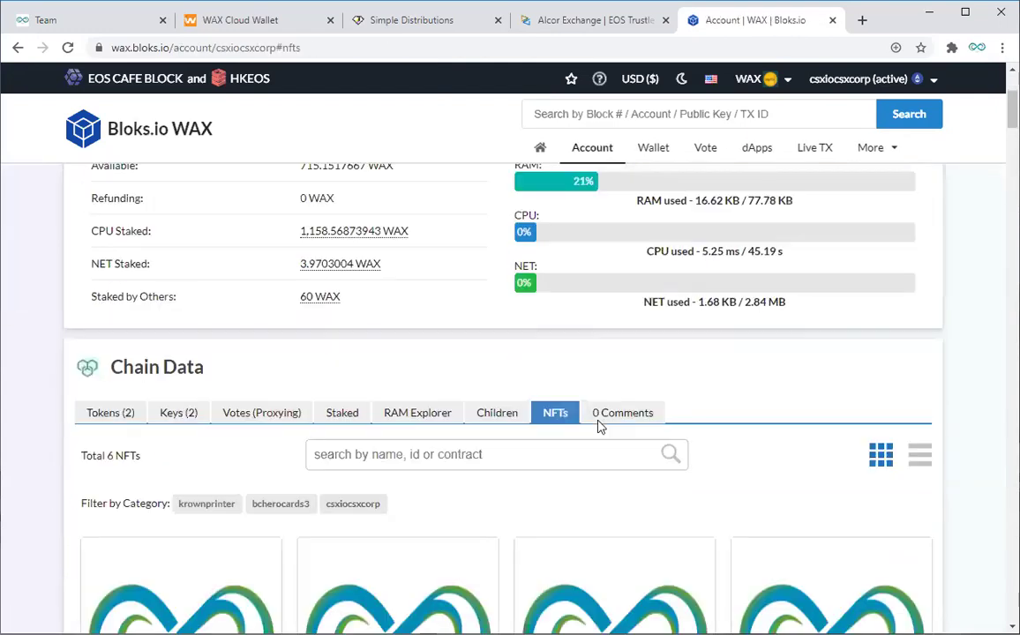
click(228, 392)
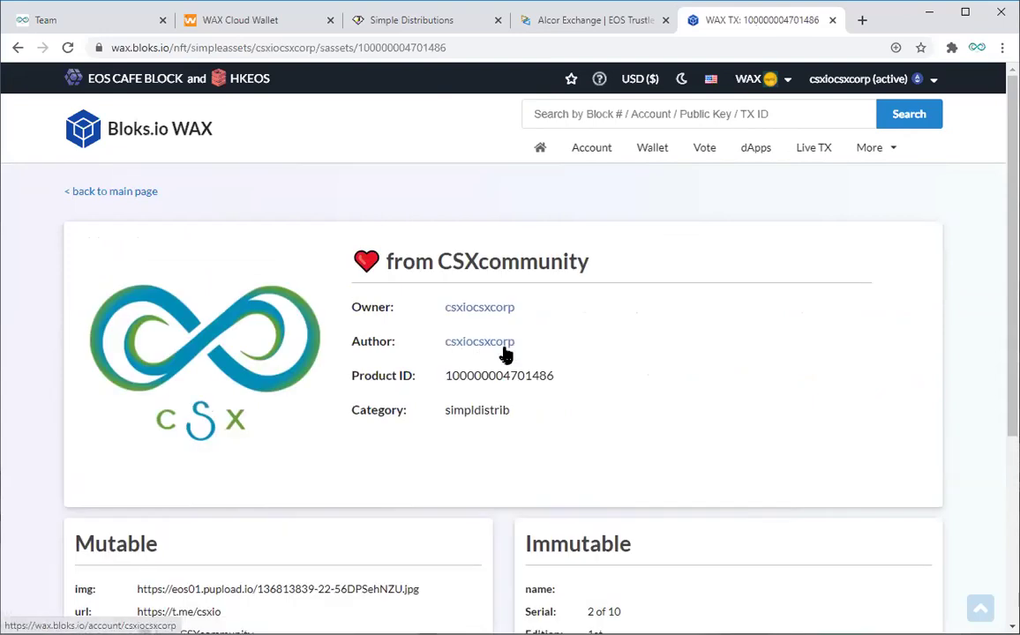
drag(519, 341, 447, 338)
key(ctrl+c)
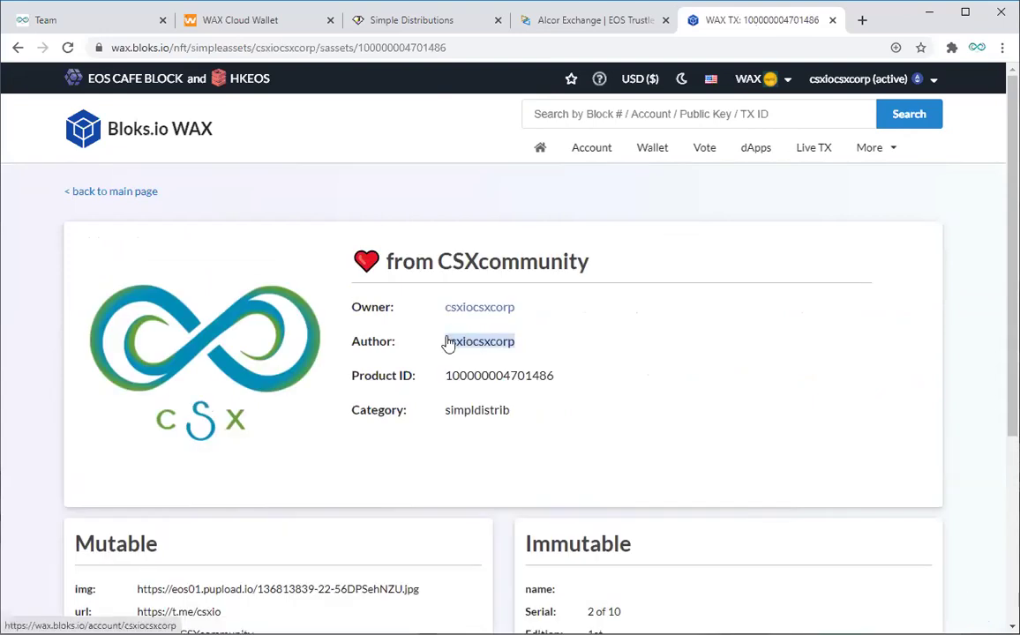
click(418, 20)
Step: Enter csxiocsxcorp as the NFT Author and simpldistrib as the Category, copied from Bloks.io
click(419, 328)
key(ctrl+v)
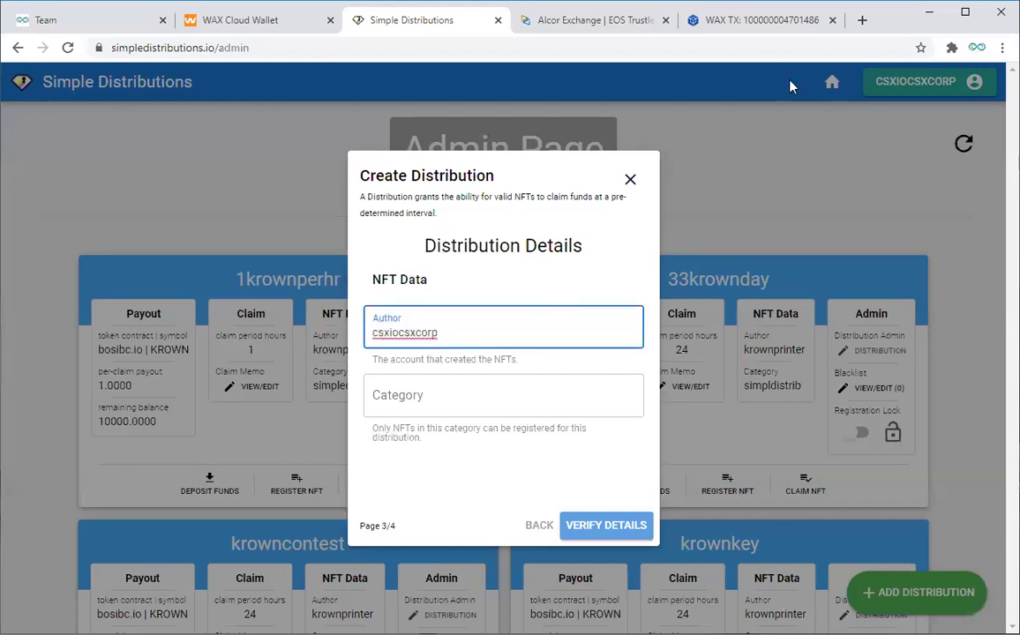
click(698, 20)
drag(443, 411, 511, 411)
key(ctrl+c)
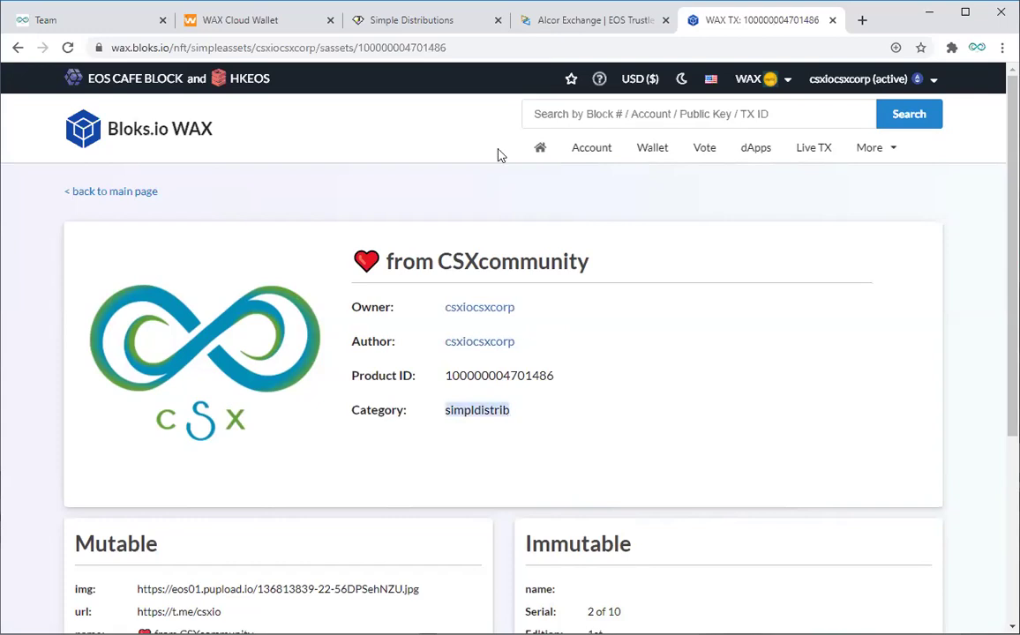
click(446, 19)
click(426, 394)
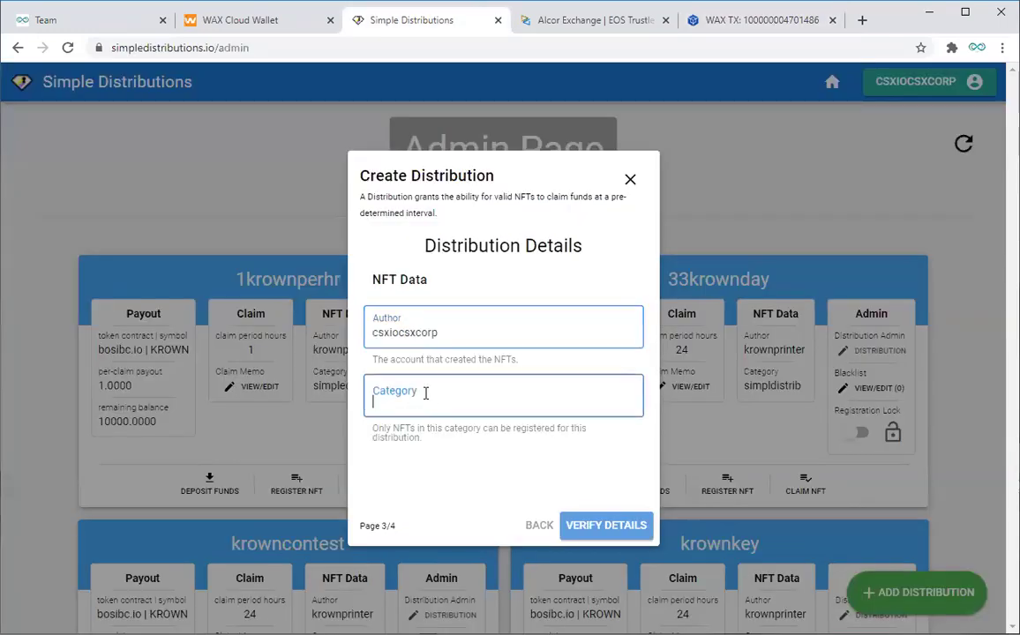
key(ctrl+v)
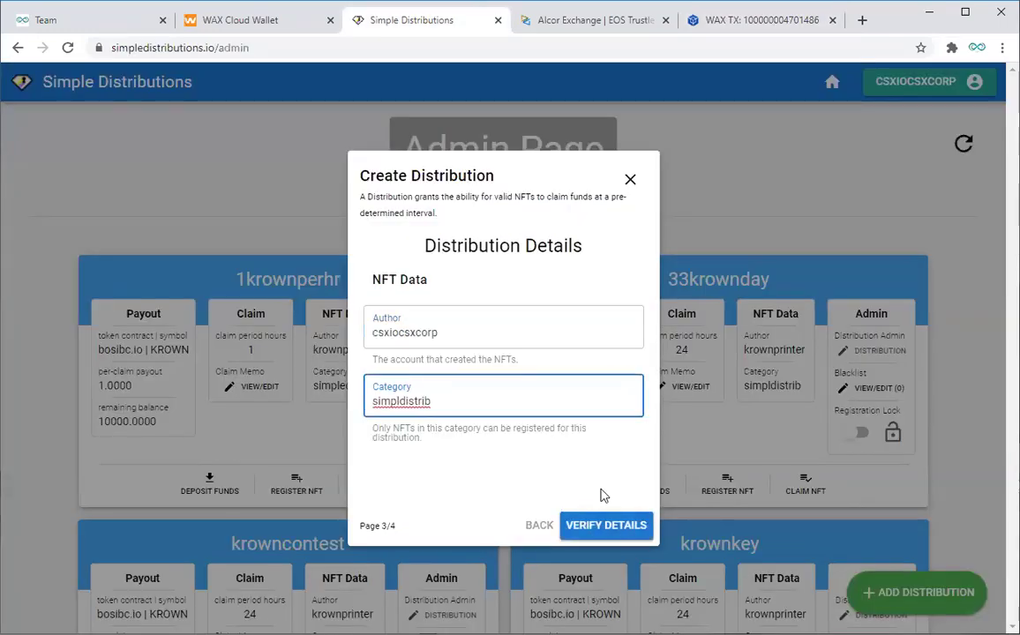
Step: Verify the csxwaxpromo1 details, confirm the 1.00000000 WAX registration fee, and create the distribution
click(608, 531)
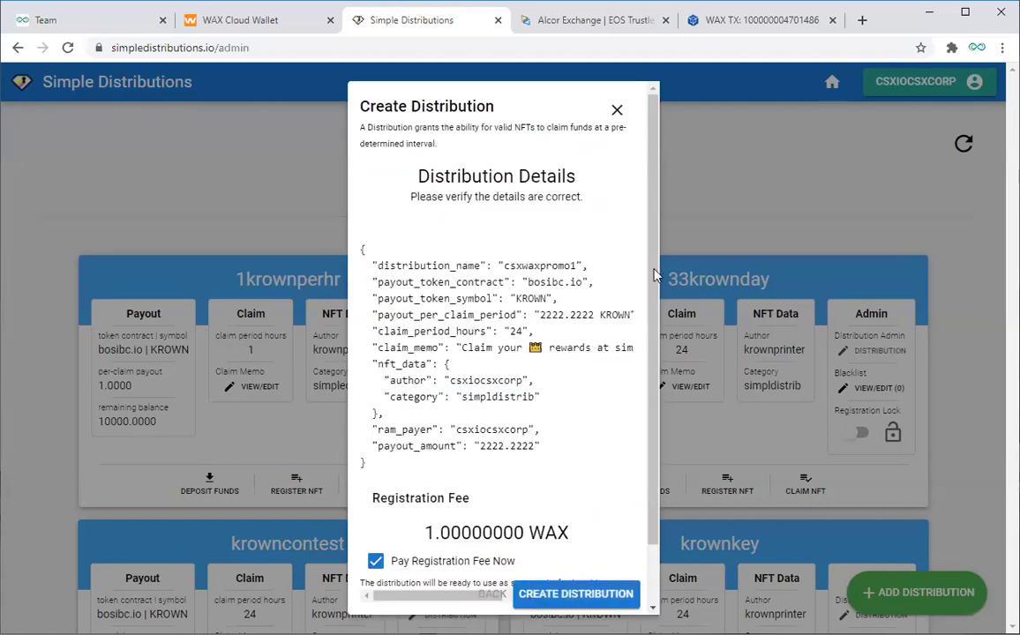
scroll(595, 247, down, 2)
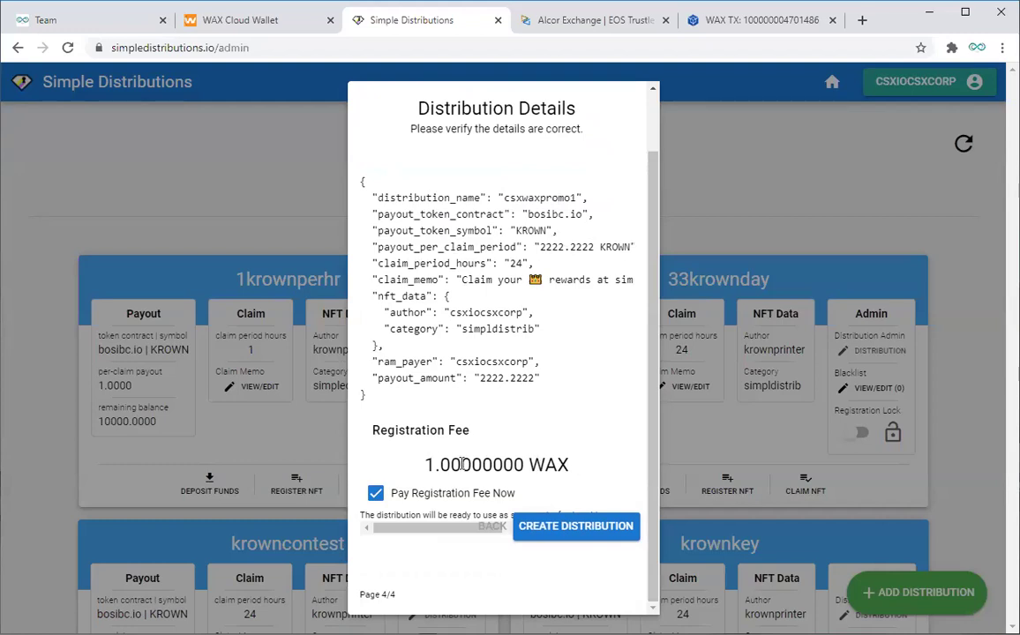
drag(429, 465, 589, 470)
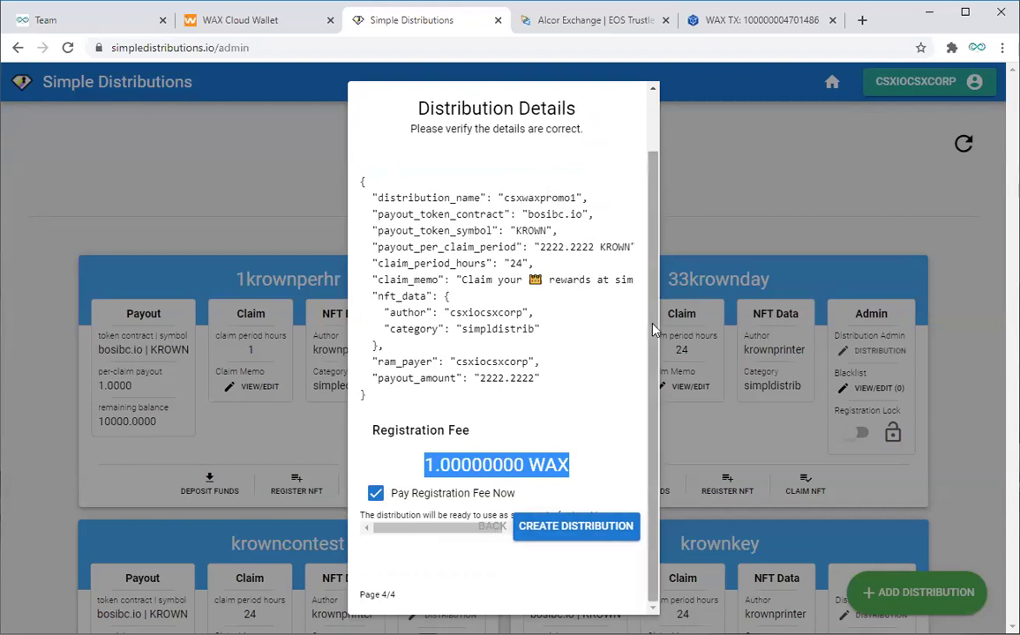
click(503, 428)
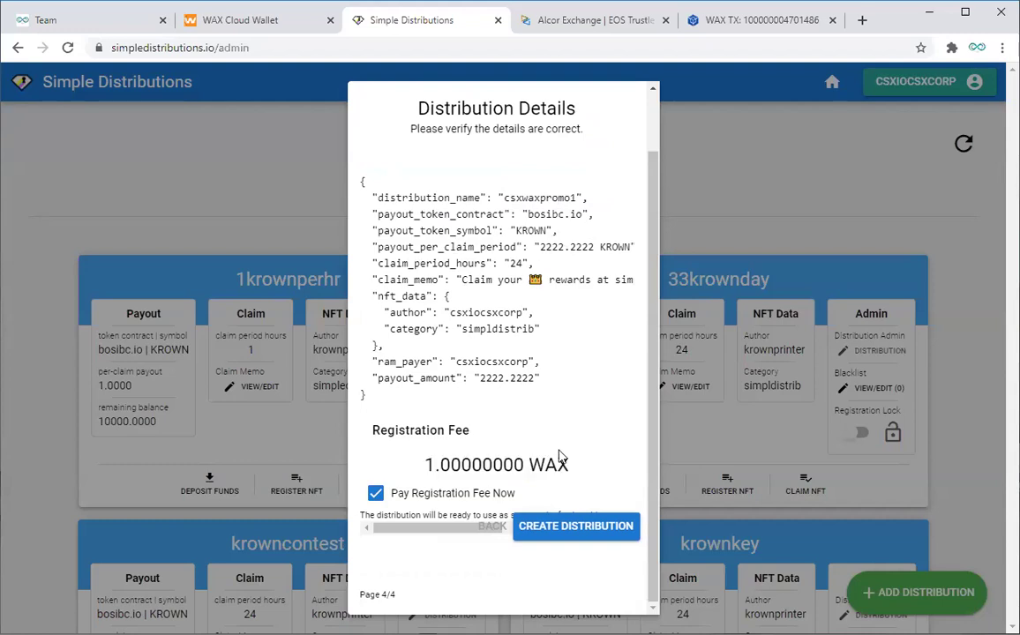
click(570, 532)
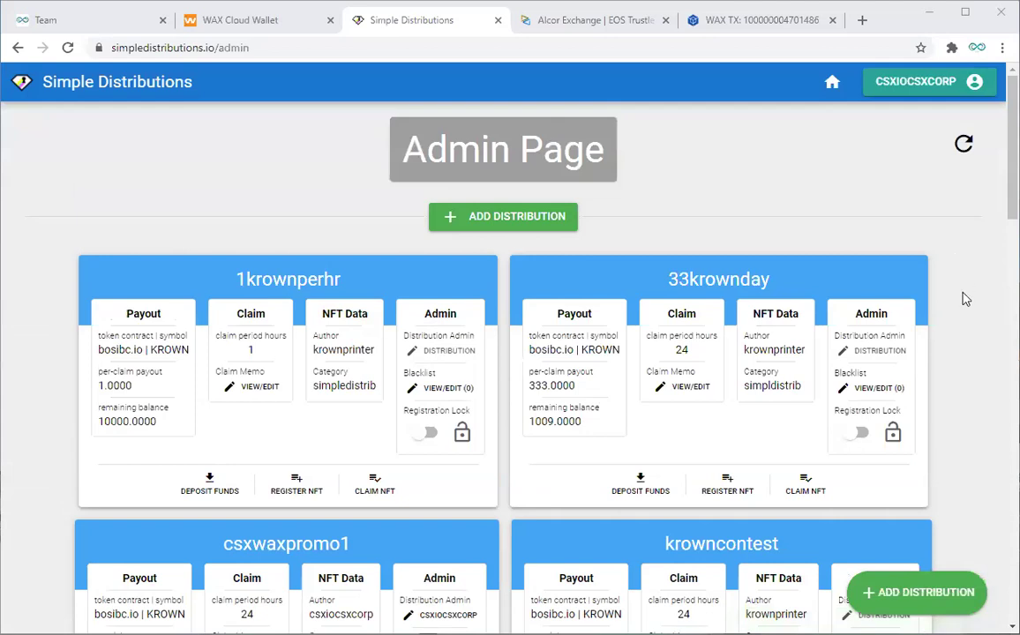
Step: Scroll to the new csxwaxpromo1 card on the admin page and highlight its name
scroll(966, 300, down, 3)
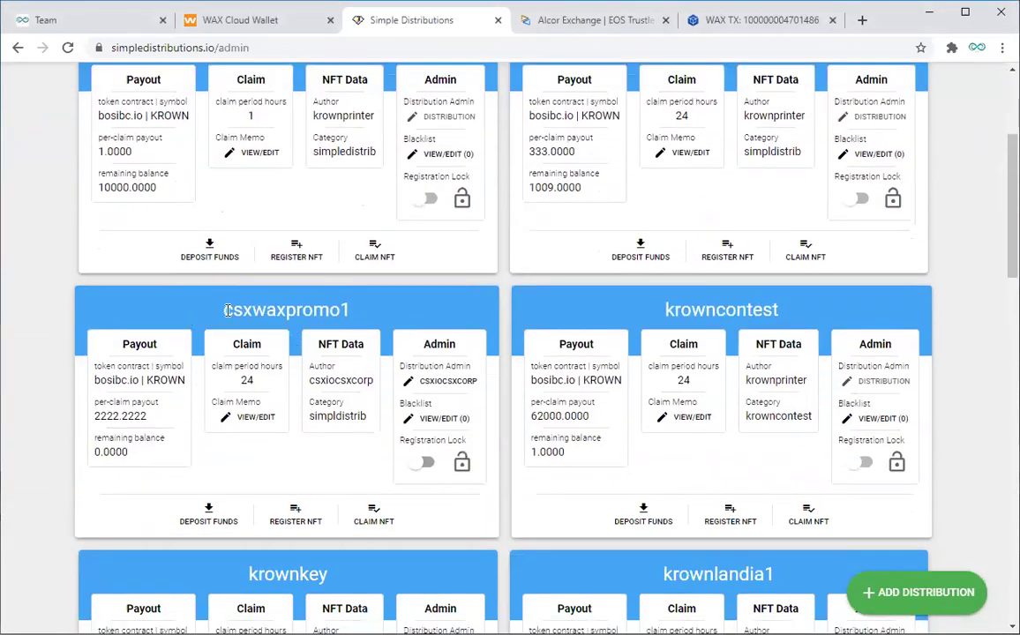
drag(227, 311, 371, 314)
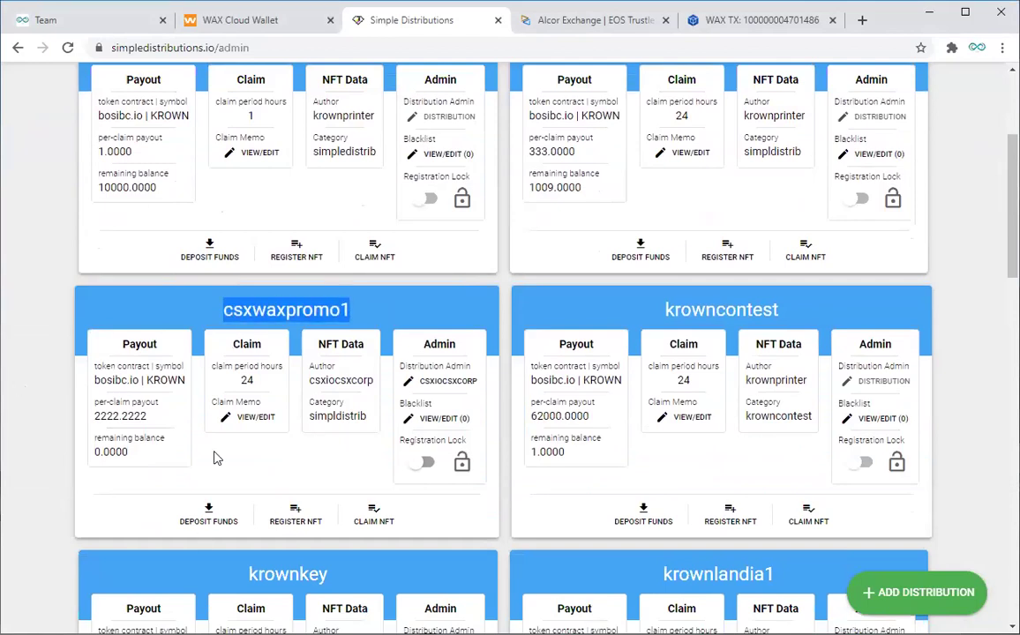
Step: Open NFT registration for csxwaxpromo1 and tick all four CSX NFTs
click(298, 521)
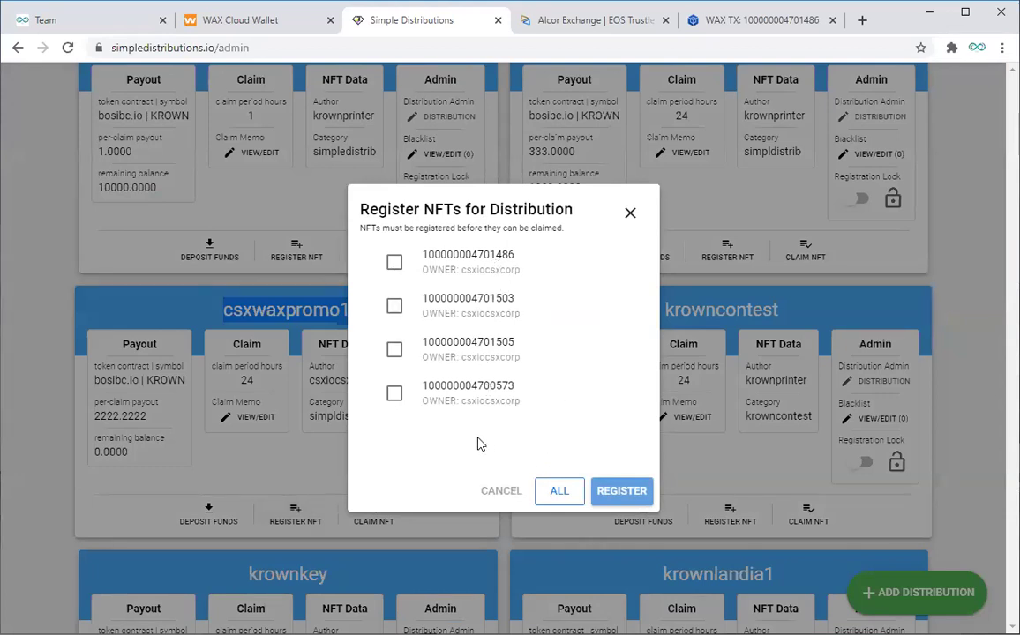
drag(466, 209, 519, 209)
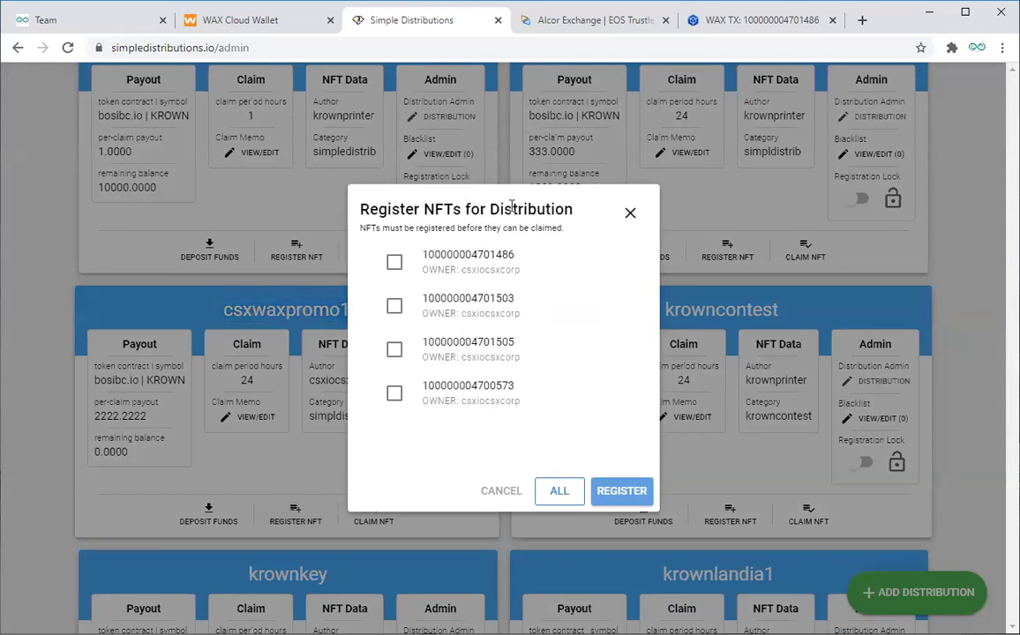
click(318, 462)
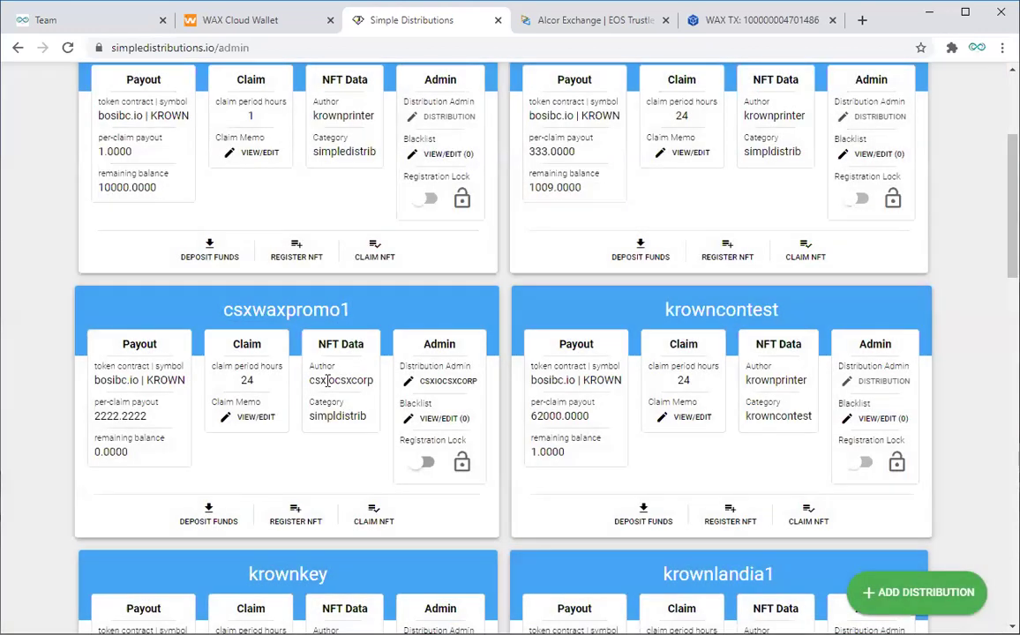
drag(311, 416, 369, 417)
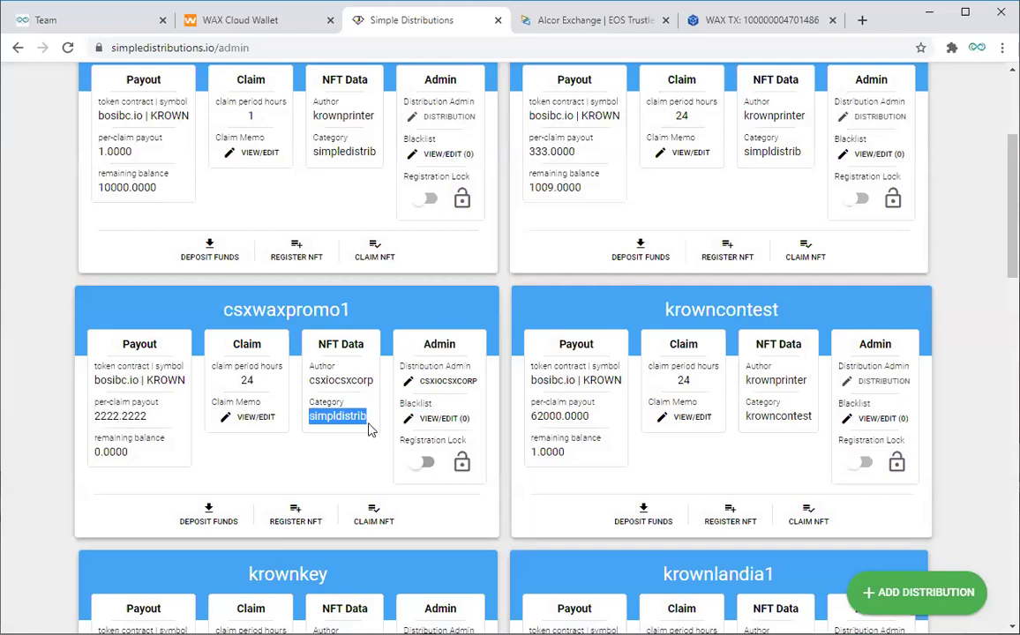
click(300, 518)
click(556, 494)
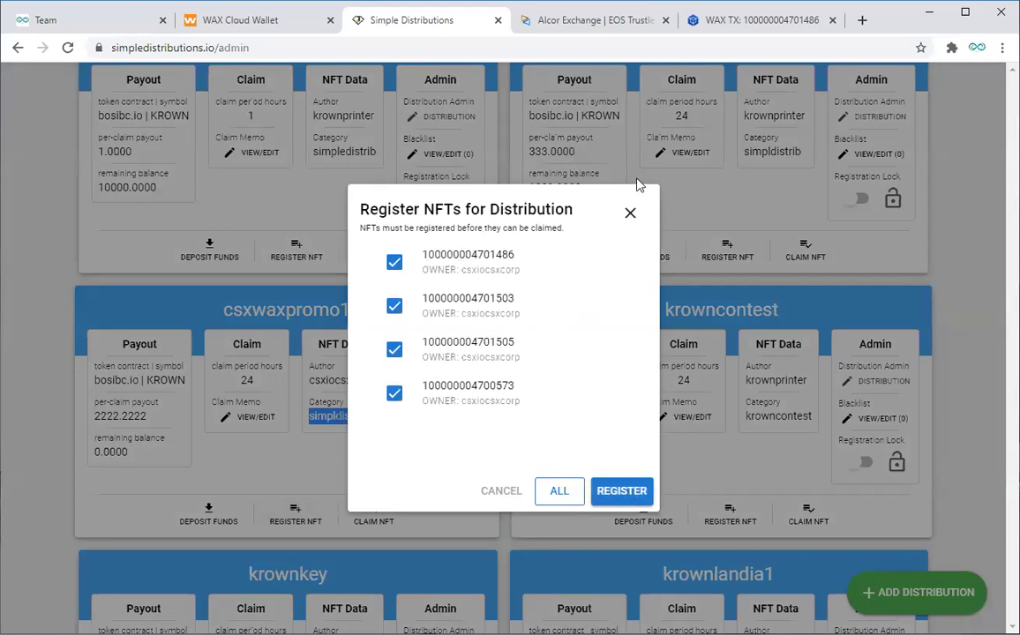
click(731, 21)
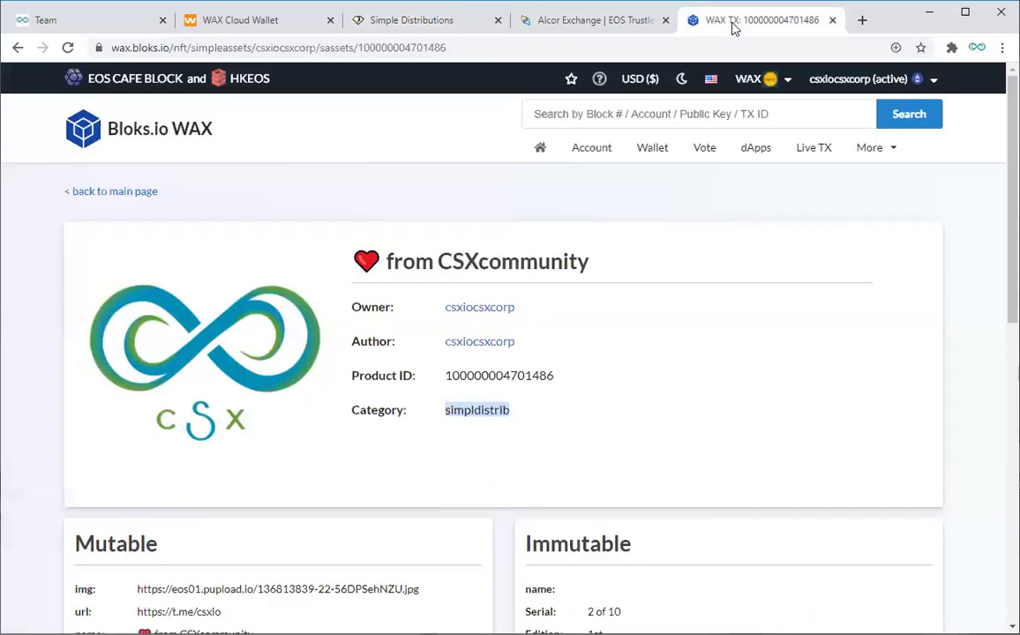
Step: Recheck csxiocsxcorp's NFTs on Bloks.io, then register the four ticked NFTs with csxwaxpromo1
click(594, 149)
scroll(652, 452, down, 3)
click(555, 412)
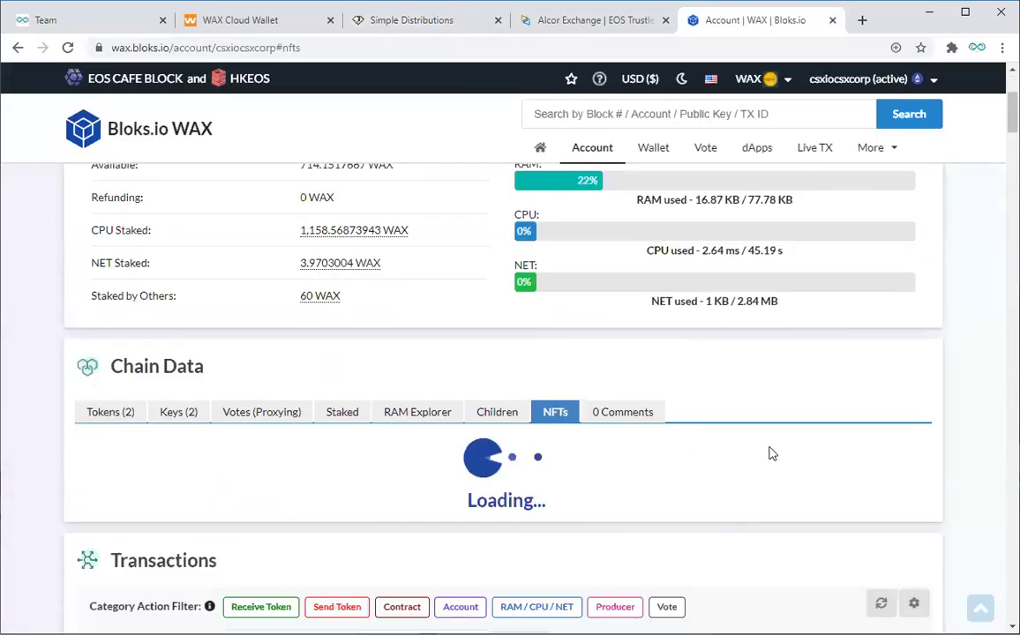
scroll(784, 450, down, 4)
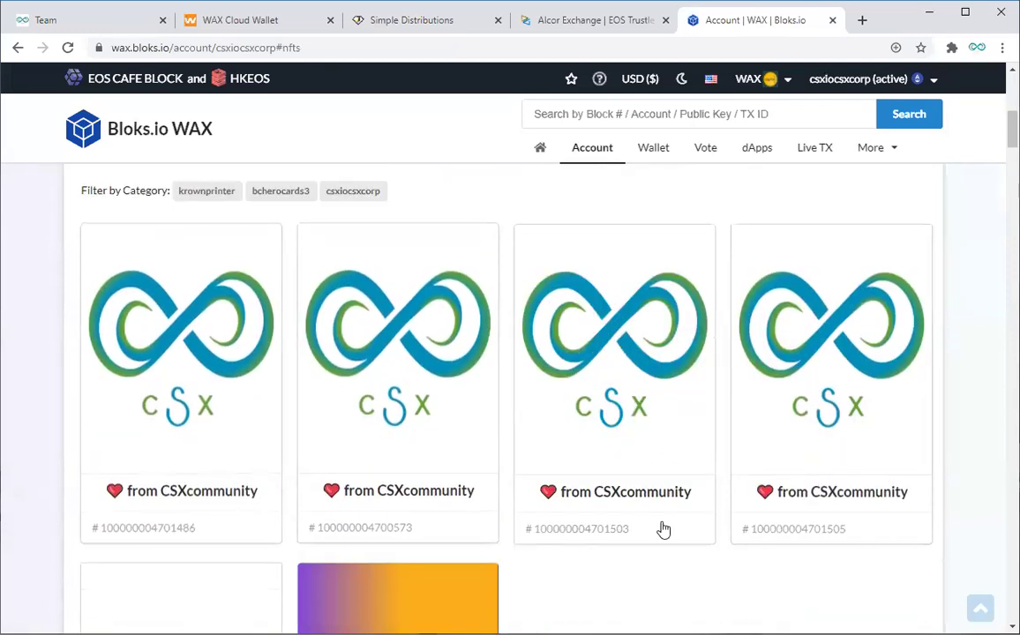
click(397, 21)
click(607, 492)
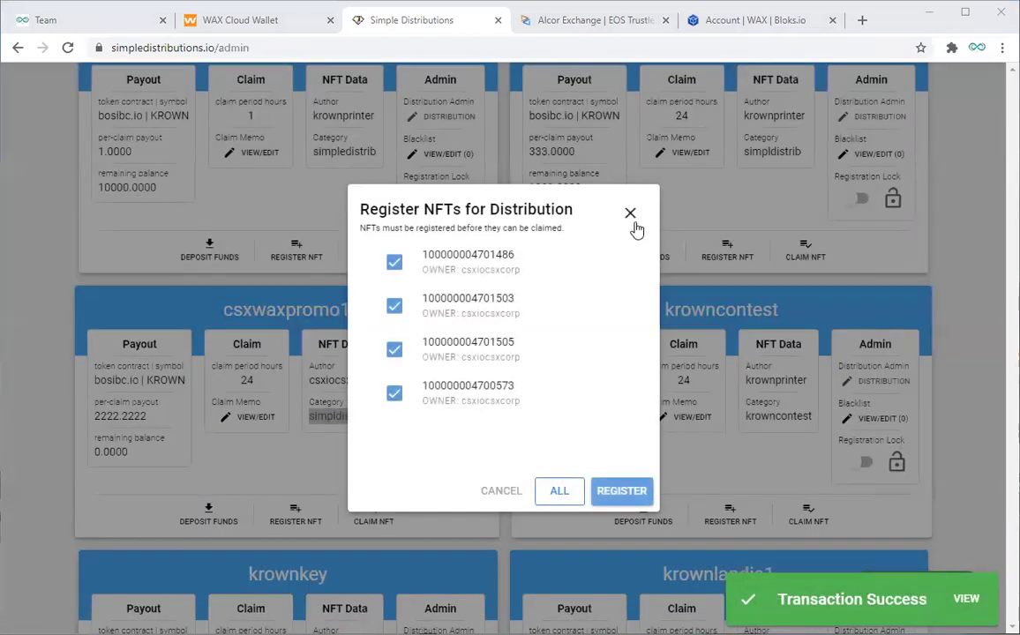
Step: Review the csxwaxpromo1 card: 2222.2222 KROWN per claim, 24-hour period, 0.0000 remaining balance
click(630, 214)
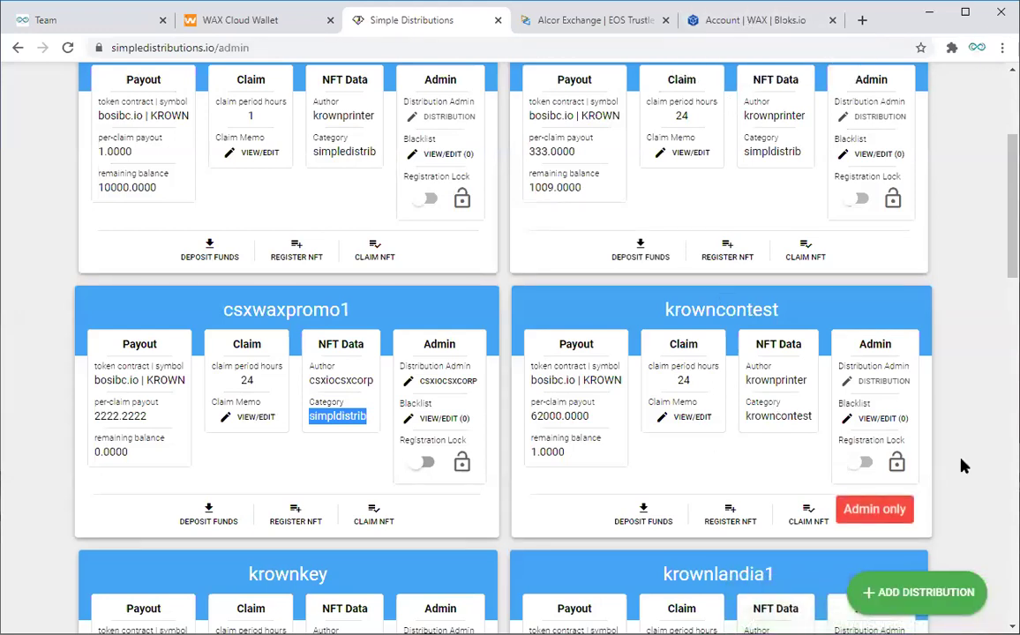
scroll(962, 465, down, 1)
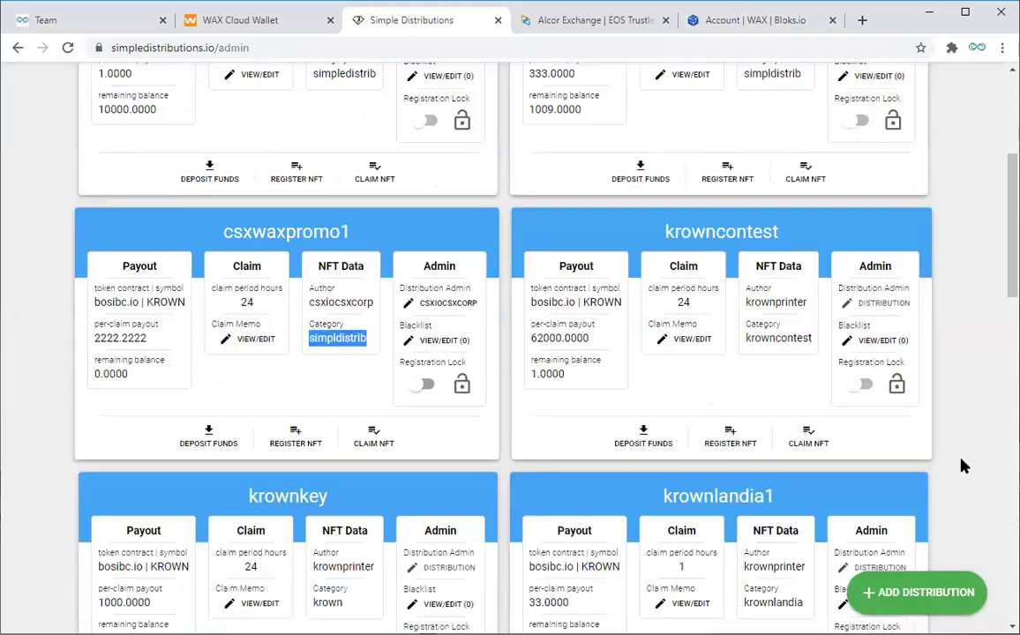
click(10, 421)
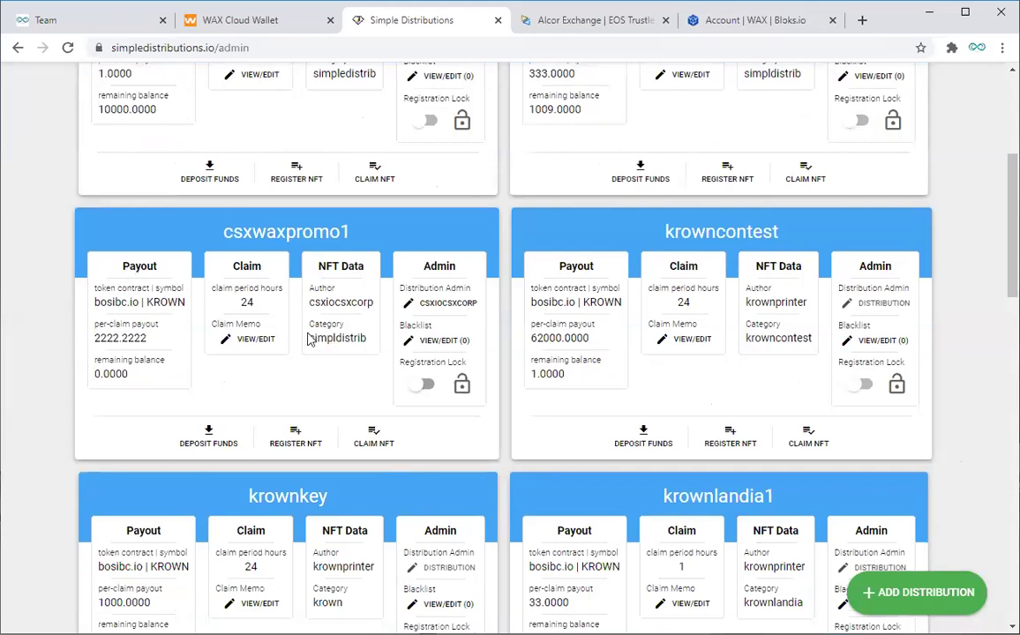
drag(97, 337, 150, 338)
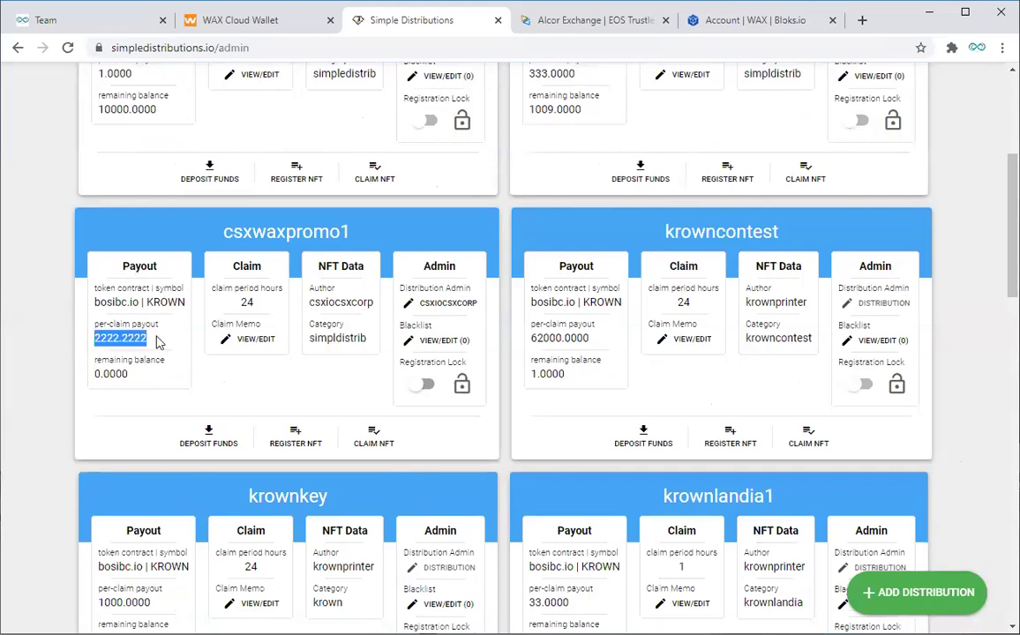
double_click(244, 302)
drag(100, 338, 128, 338)
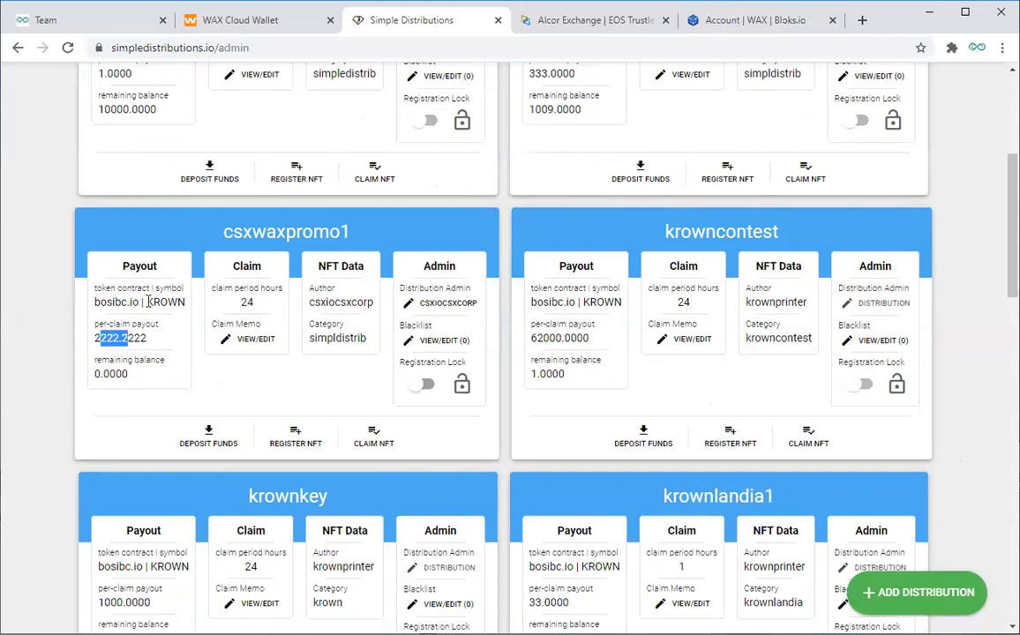
double_click(150, 302)
double_click(247, 302)
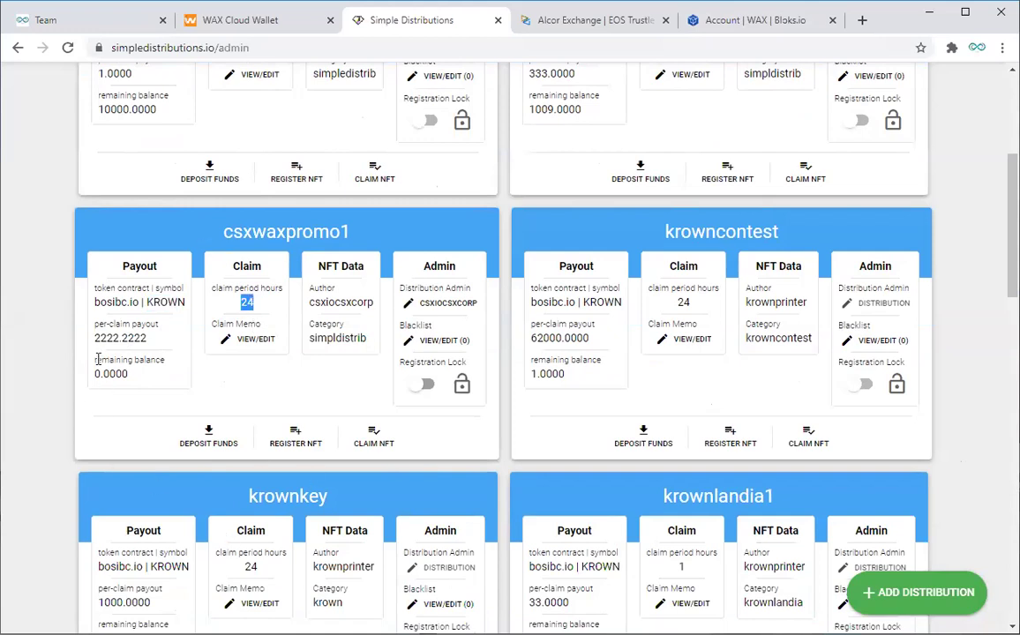
drag(97, 359, 137, 378)
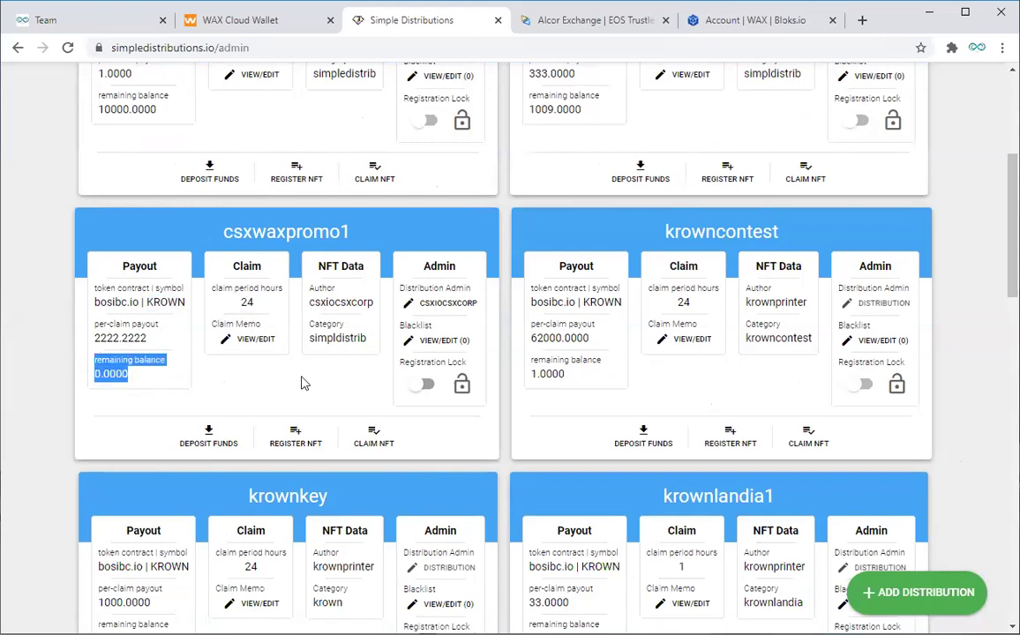
Step: Open the KROWN deposit dialog for csxwaxpromo1, then return to the owner's Bloks.io account page
click(211, 446)
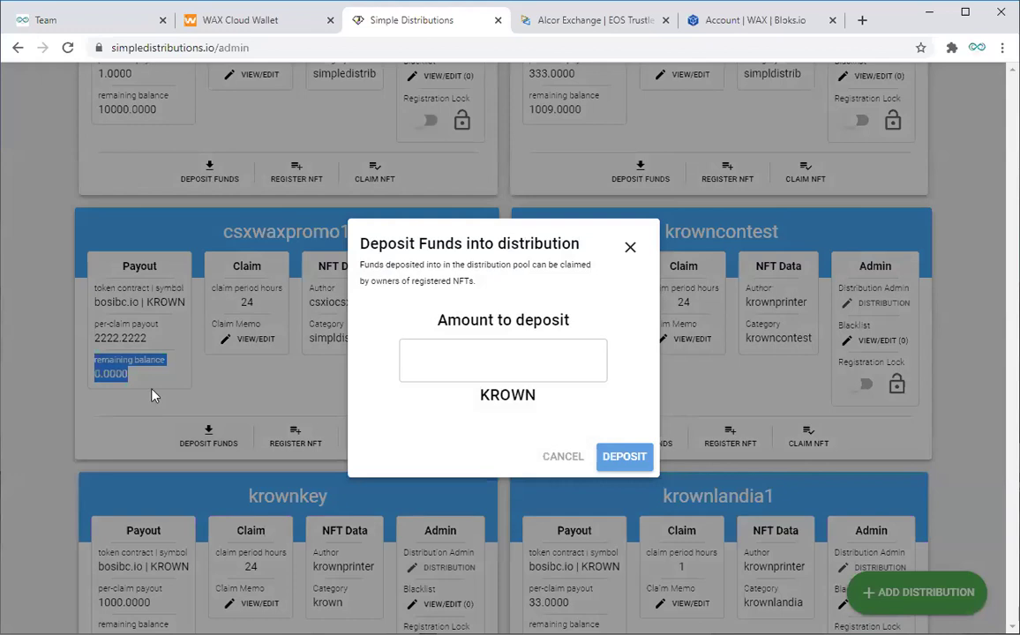
click(510, 359)
click(542, 356)
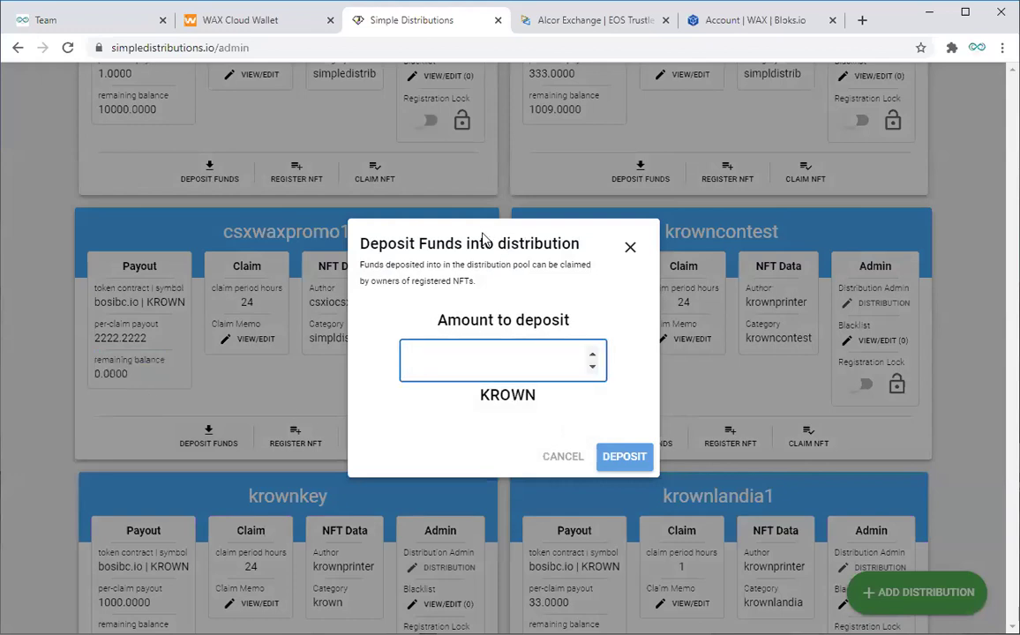
click(740, 25)
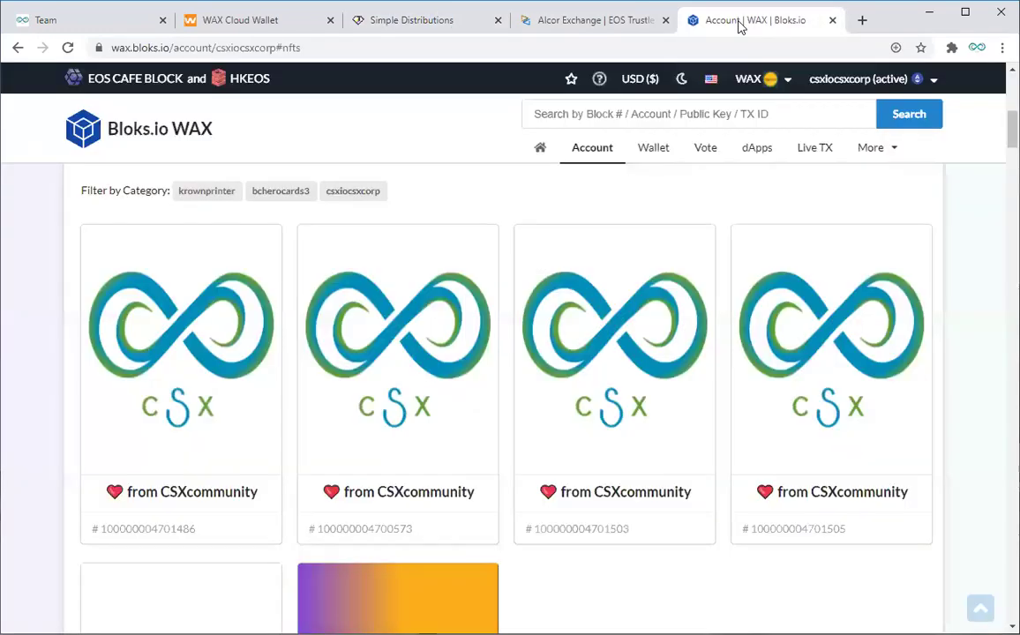
Step: On the Bloks.io account page, list the tokens, showing 659,429.2915 KROWN and 15 RAINBOW
click(613, 163)
scroll(718, 232, up, 4)
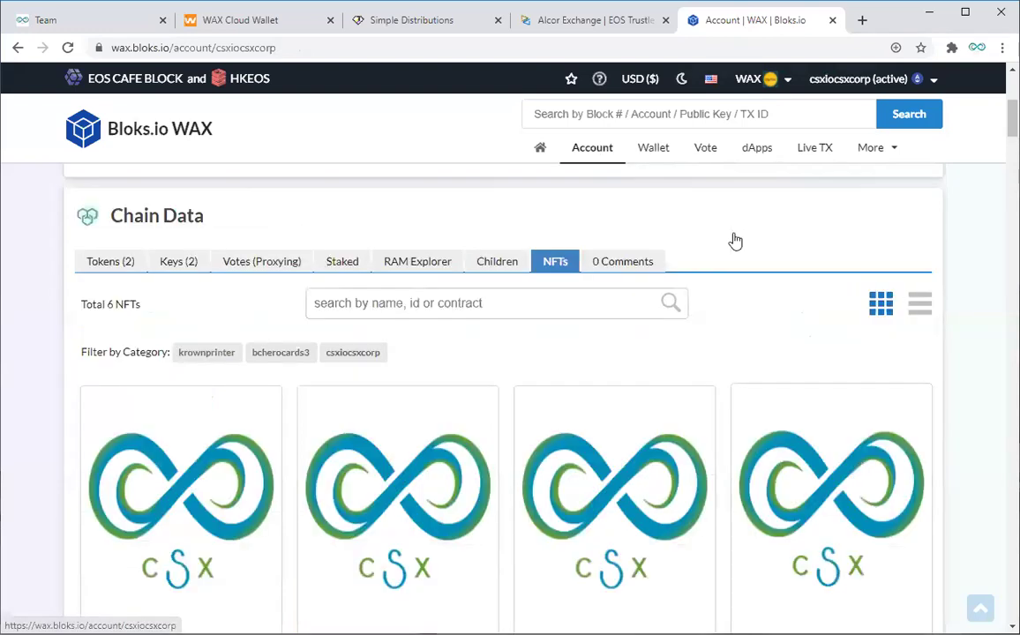
scroll(175, 420, up, 2)
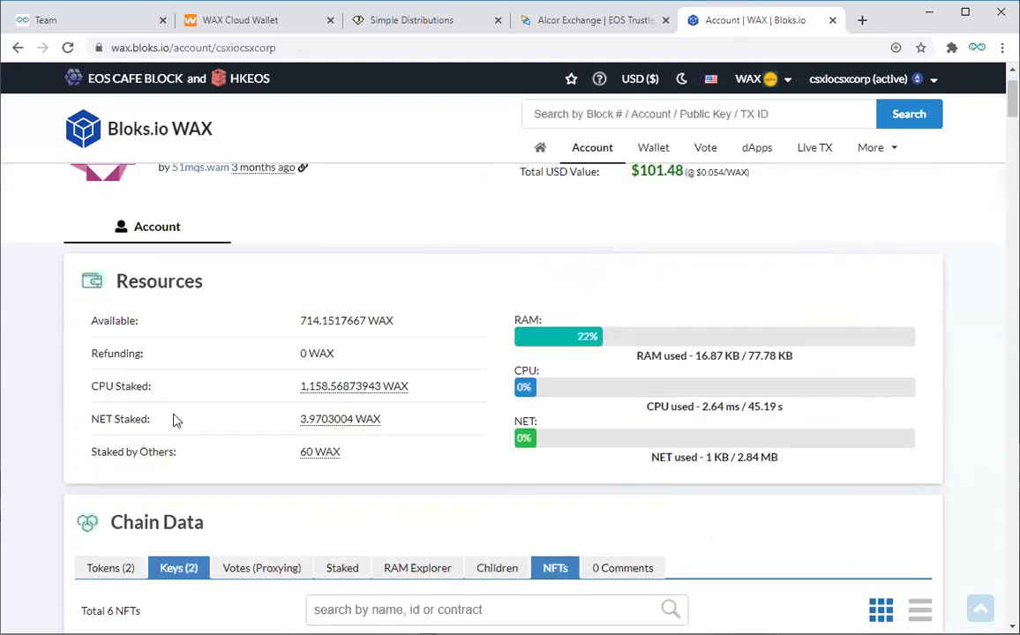
scroll(176, 421, down, 5)
scroll(173, 421, down, 3)
scroll(175, 417, up, 8)
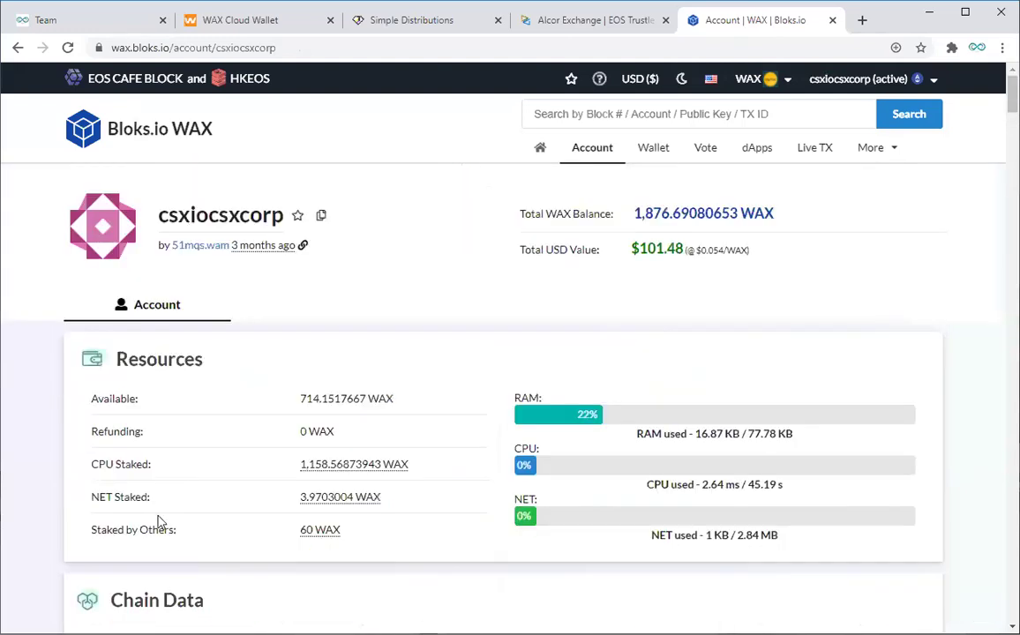
scroll(160, 521, down, 3)
click(110, 412)
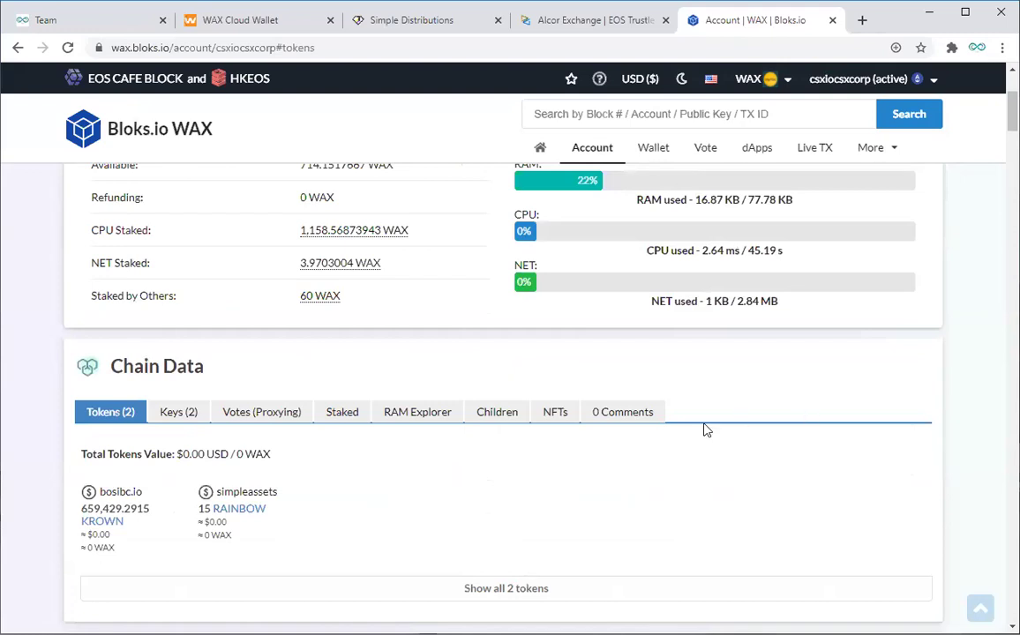
Step: Deposit 500000 KROWN into csxwaxpromo1, bringing its remaining balance to 500000.0000
click(391, 26)
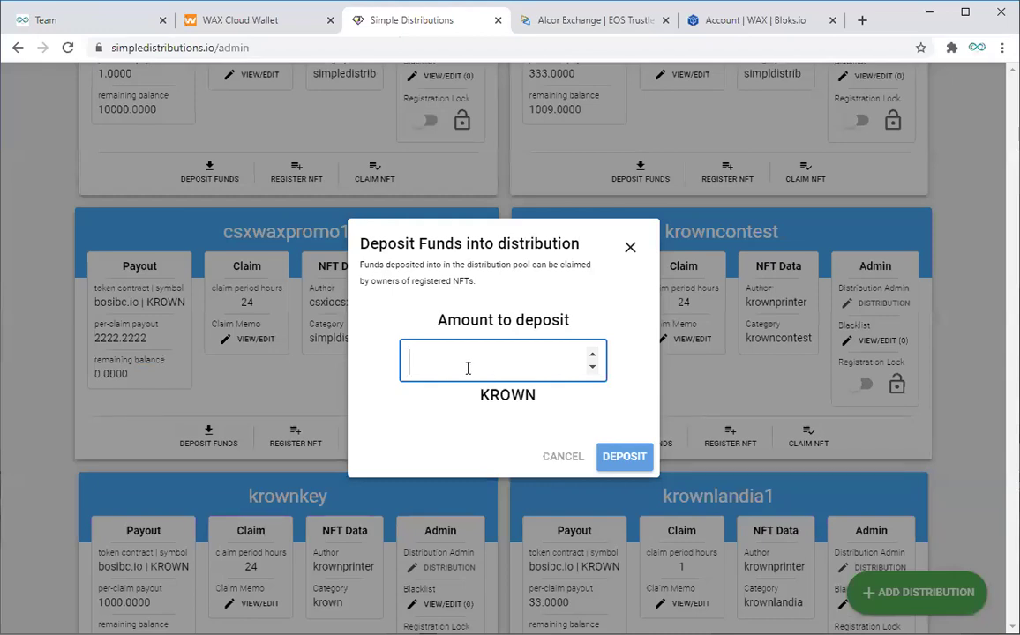
text(50000)
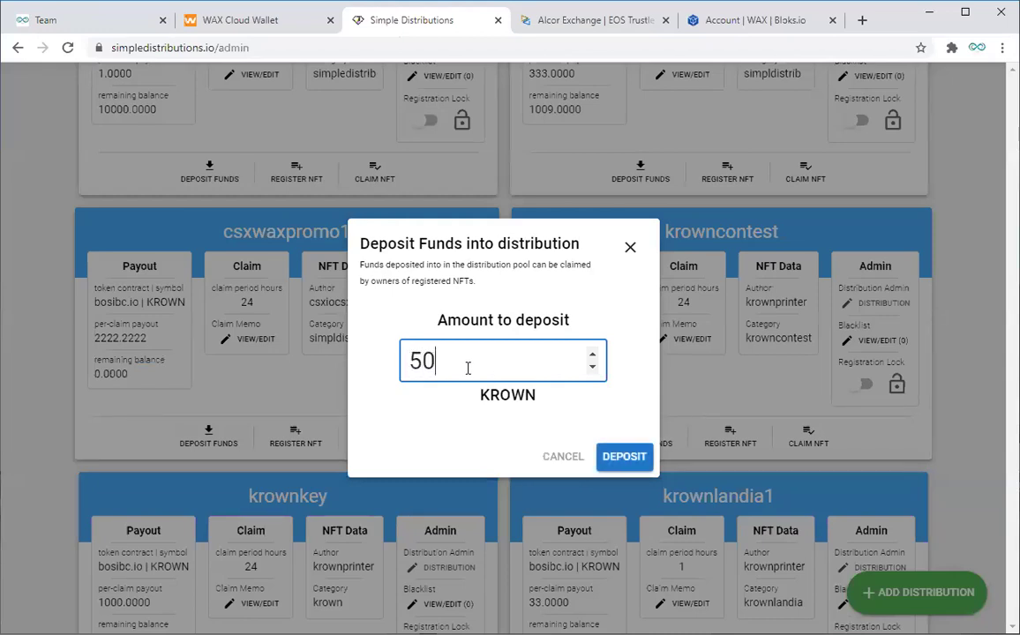
text(0)
click(623, 468)
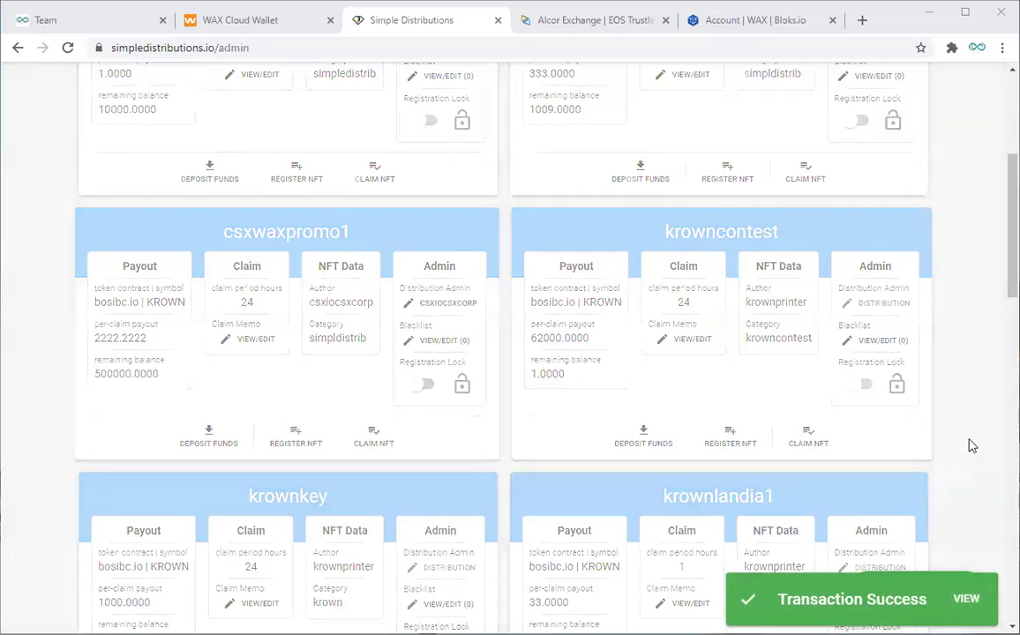
double_click(351, 233)
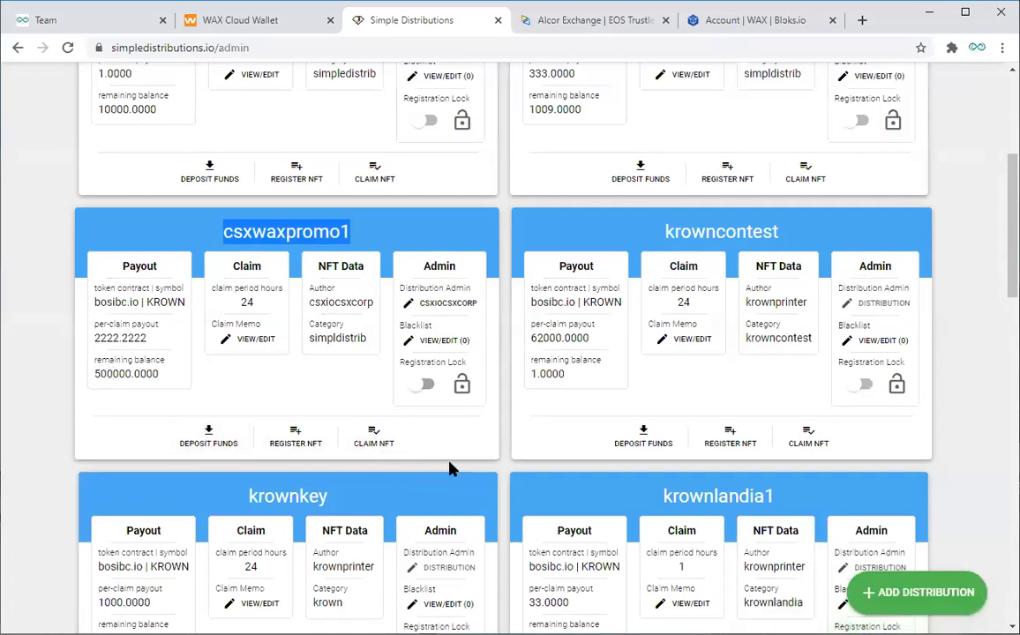
click(300, 444)
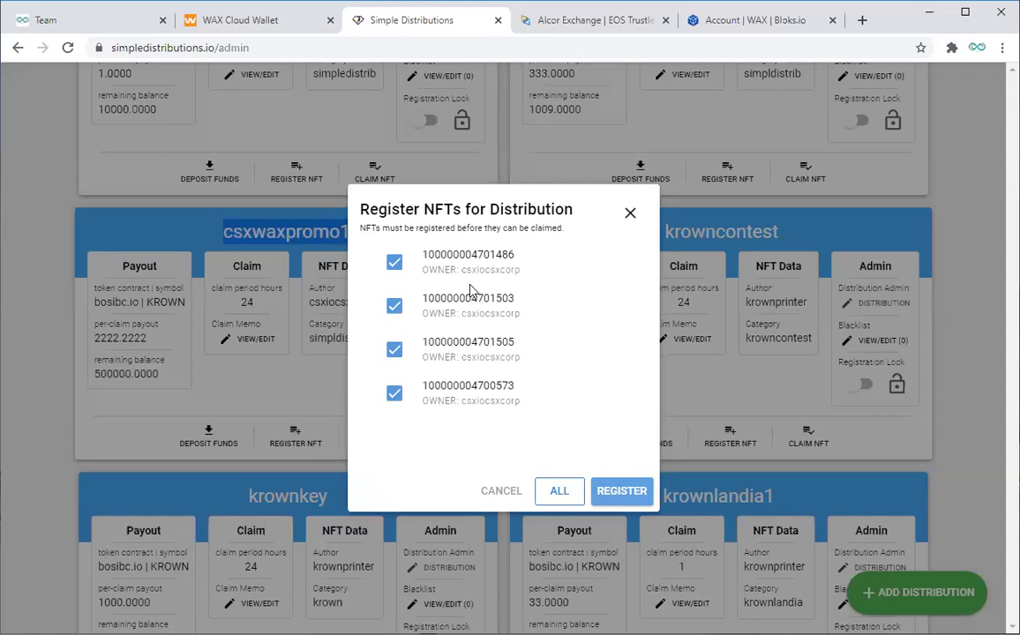
drag(462, 271, 542, 403)
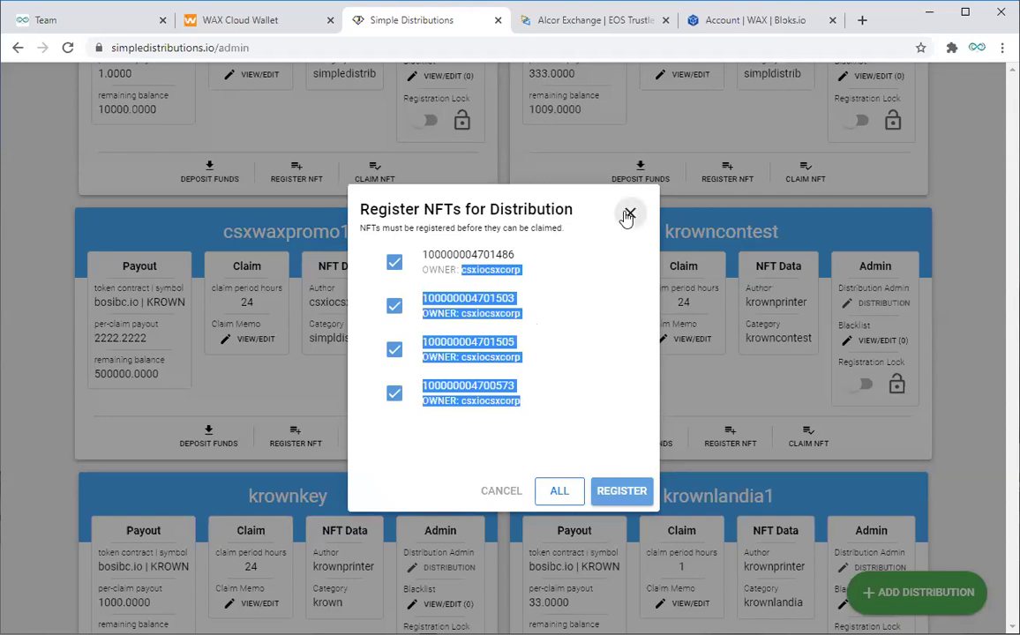
click(611, 263)
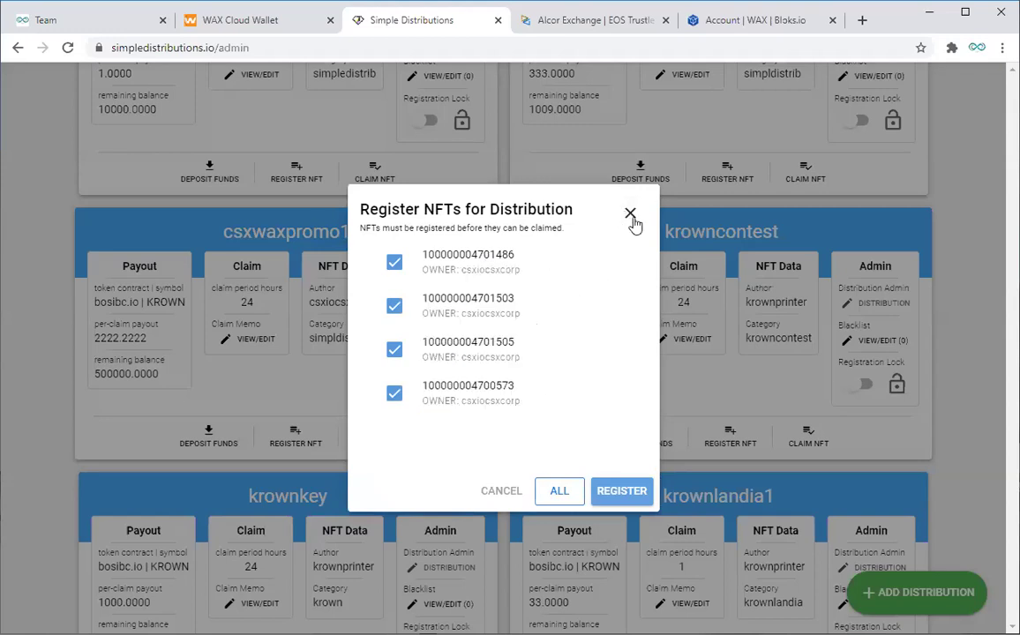
click(630, 215)
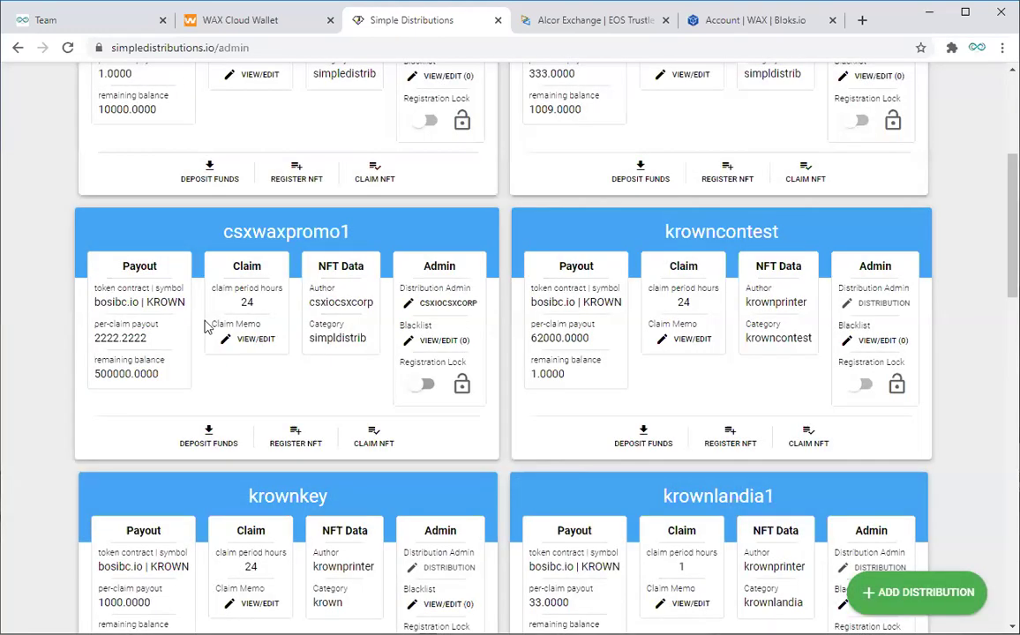
click(373, 441)
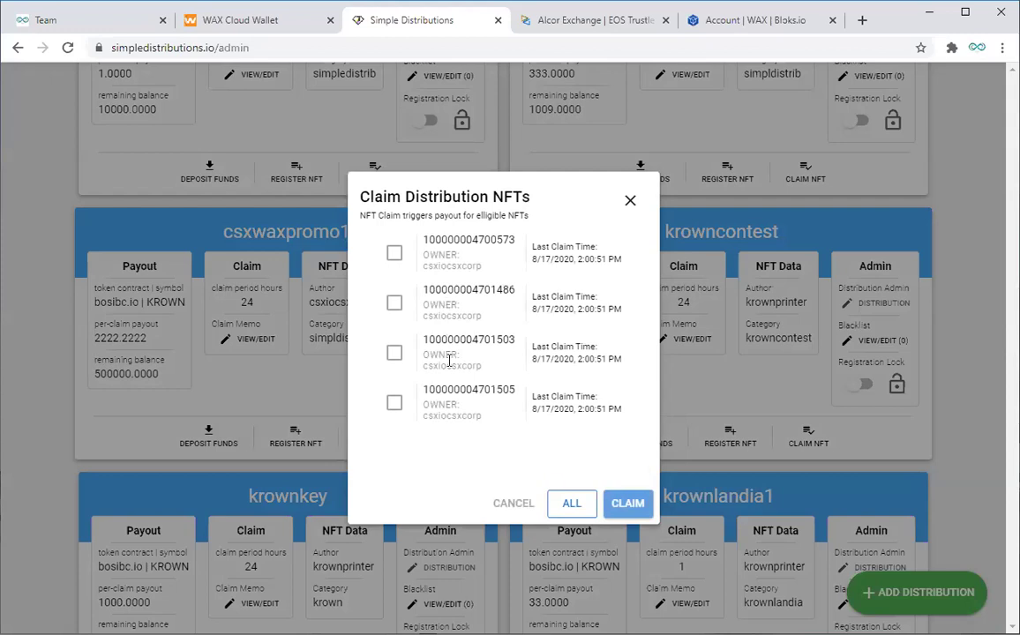
click(630, 204)
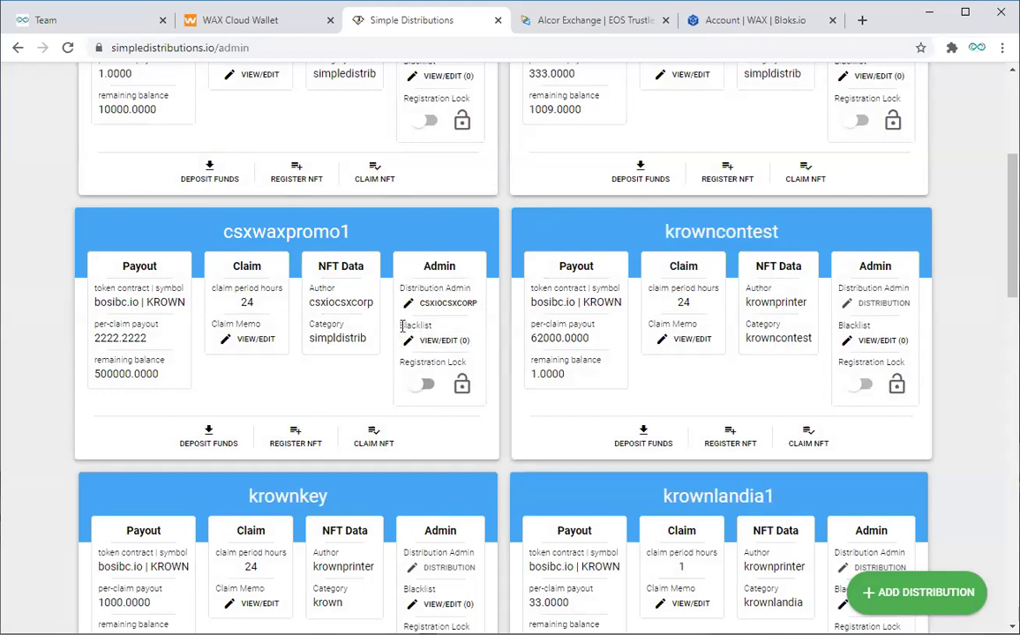
drag(421, 325, 433, 326)
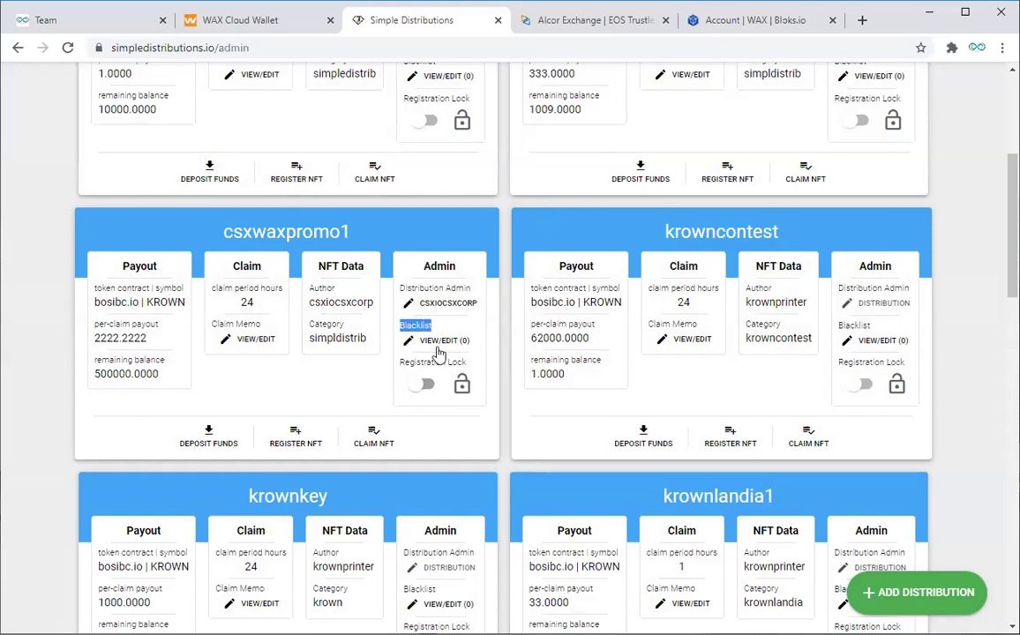
Step: Blacklist the account csxiocsxcorp on csxwaxpromo1 and close the blacklist editor
click(437, 351)
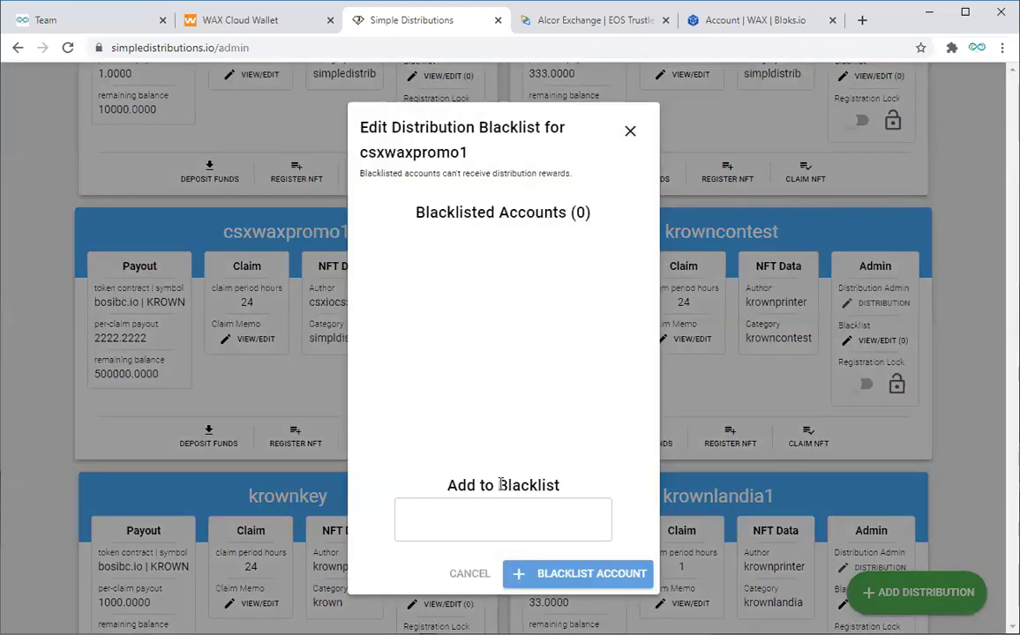
click(504, 529)
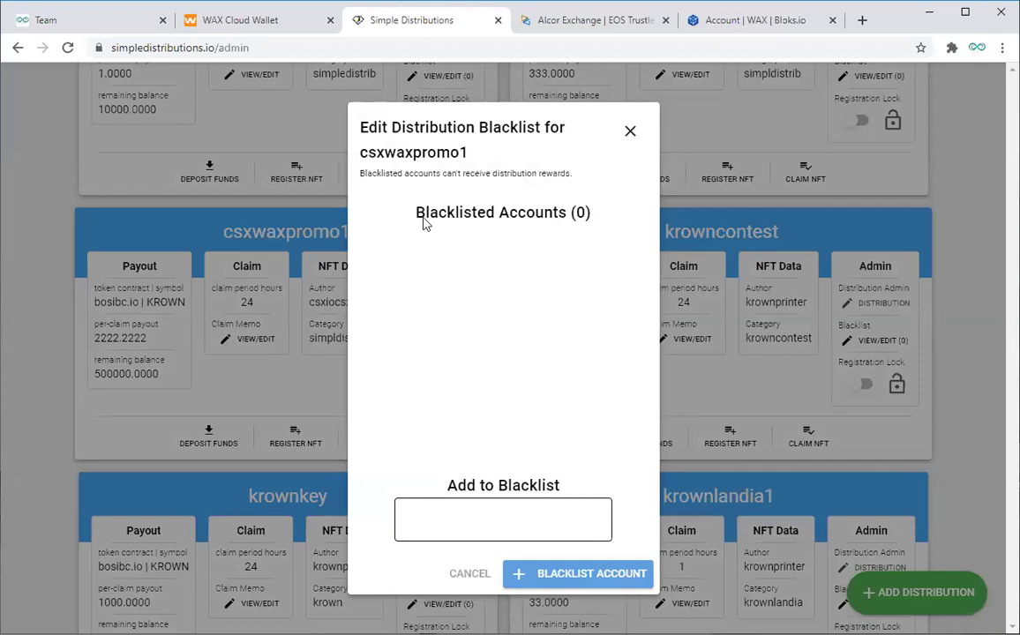
click(514, 528)
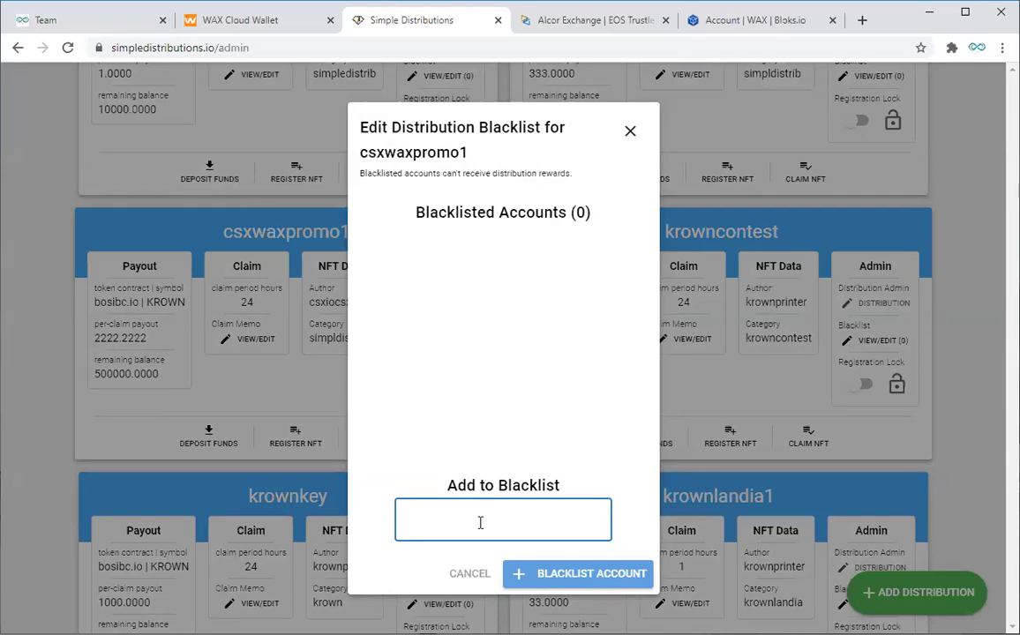
text(csxiocsxc)
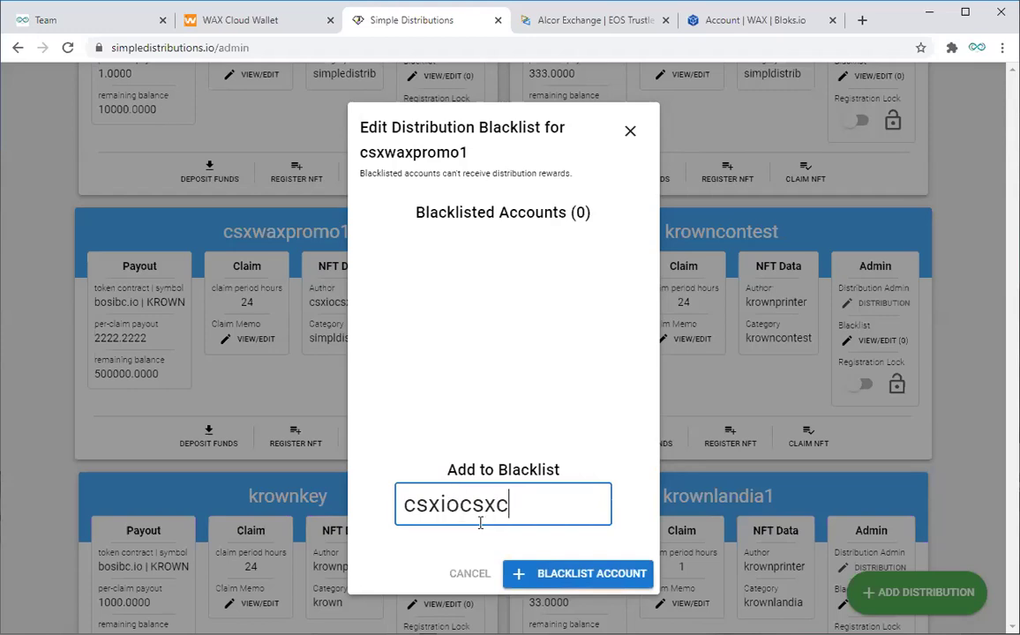
text(orp)
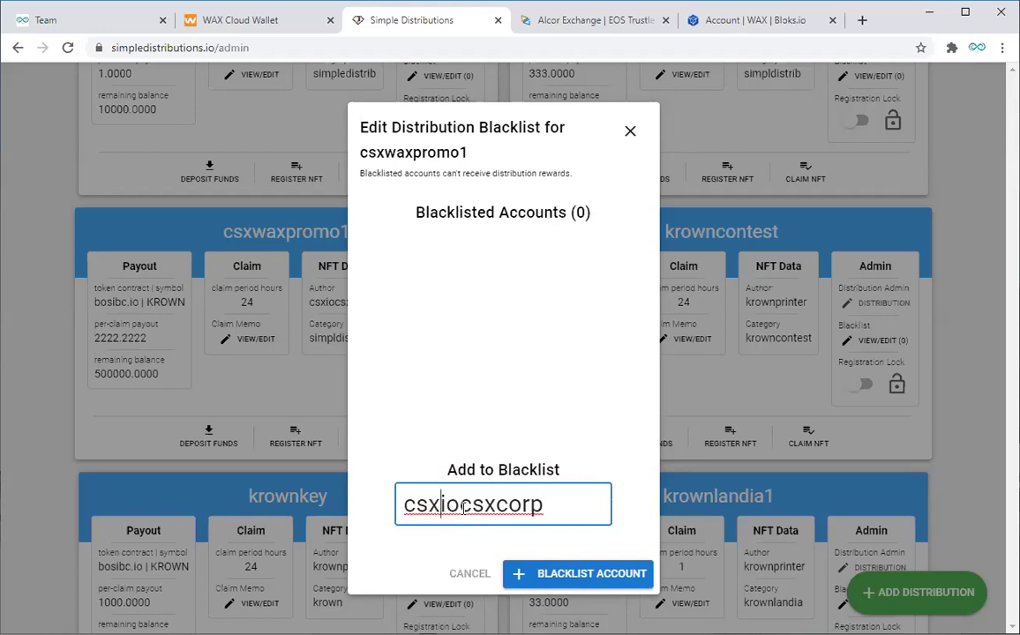
click(573, 581)
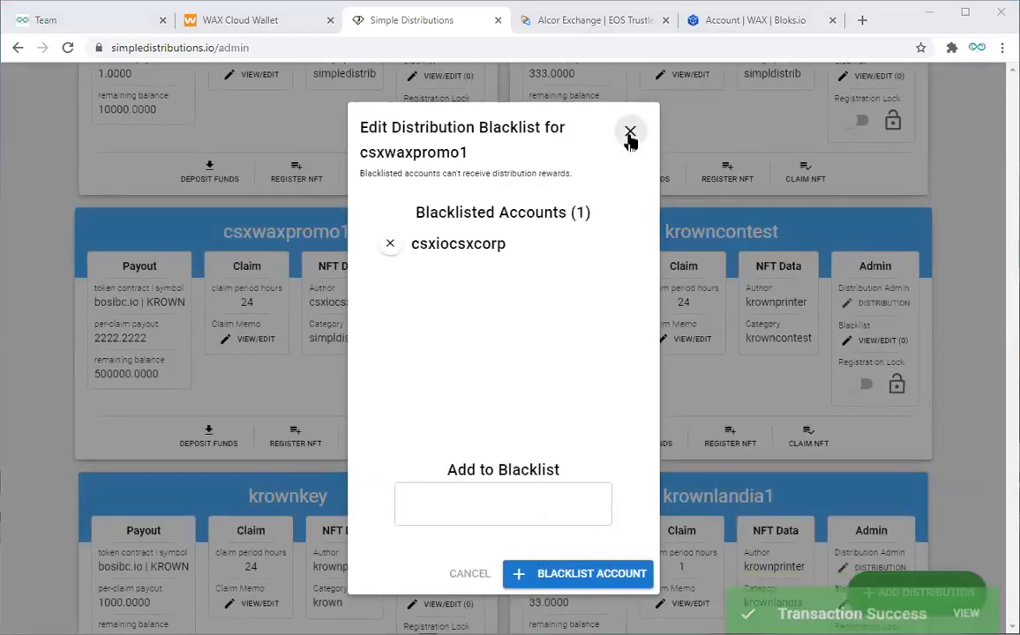
click(630, 134)
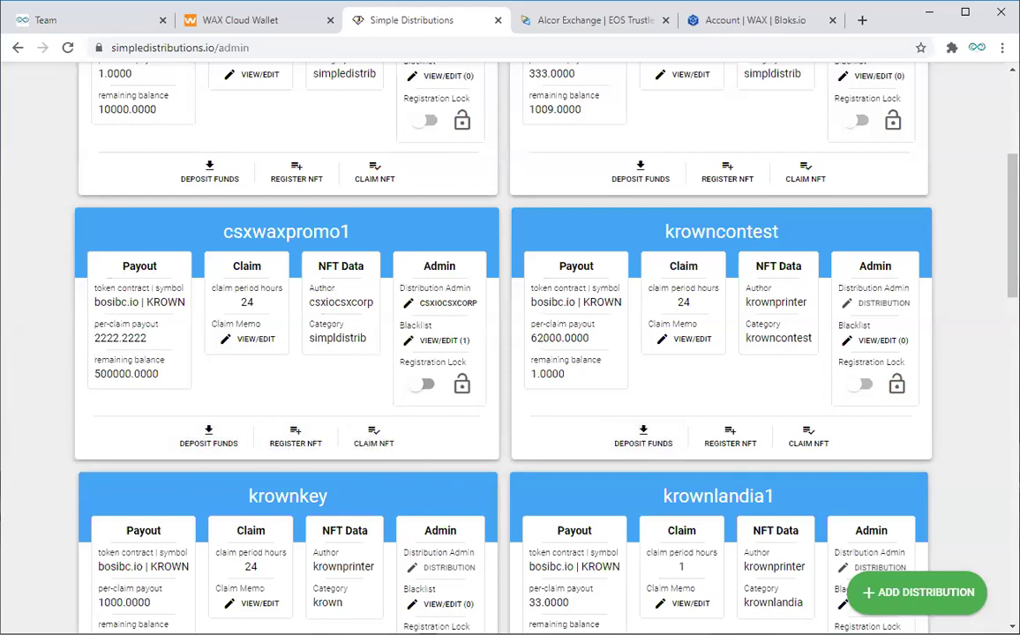
scroll(973, 315, up, 4)
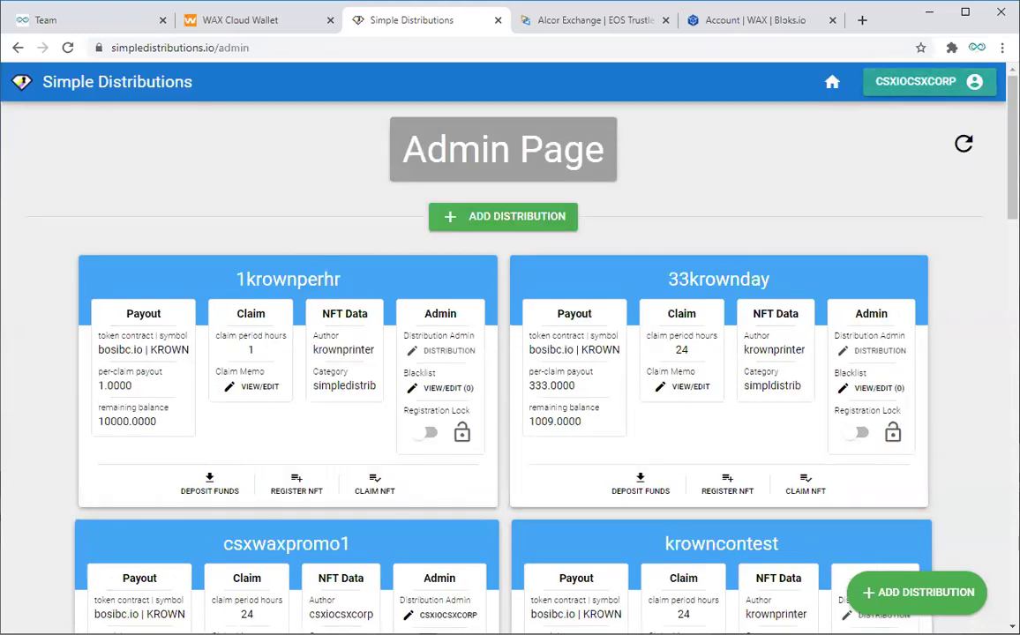
scroll(503, 353, down, 5)
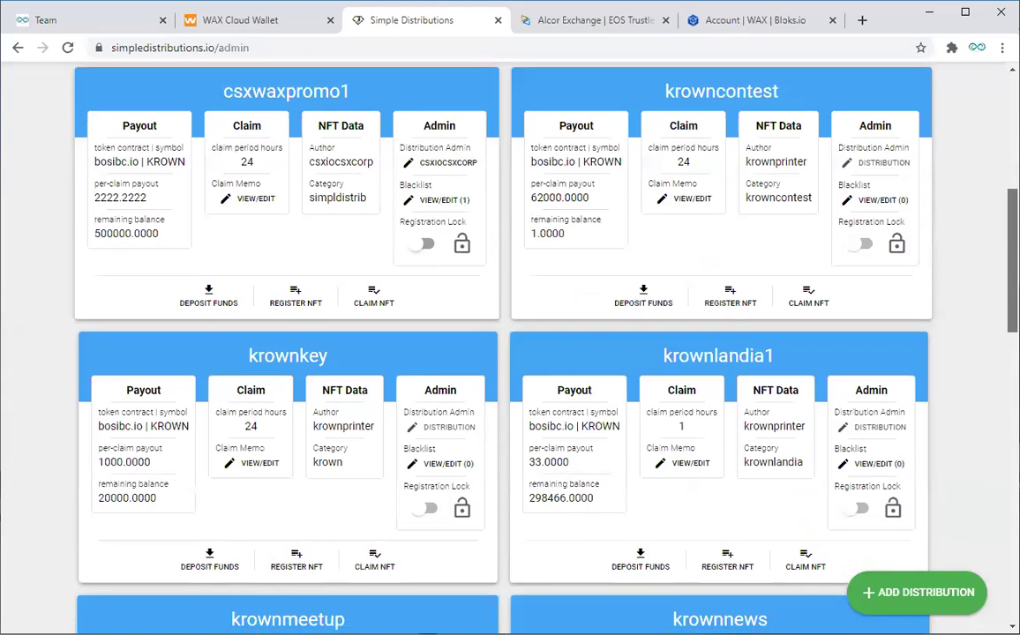
scroll(503, 353, up, 2)
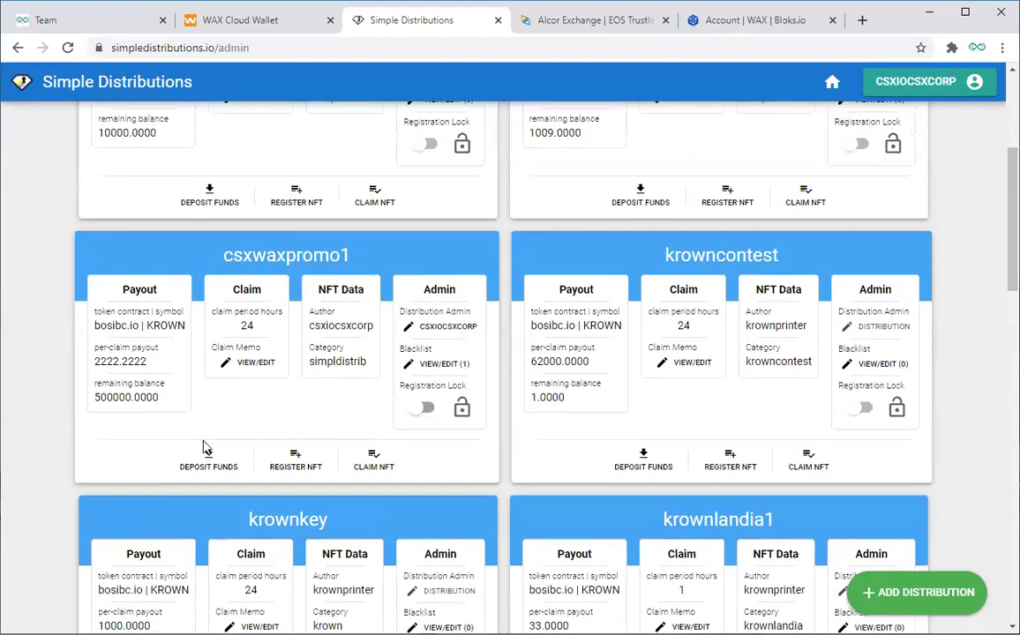
click(207, 454)
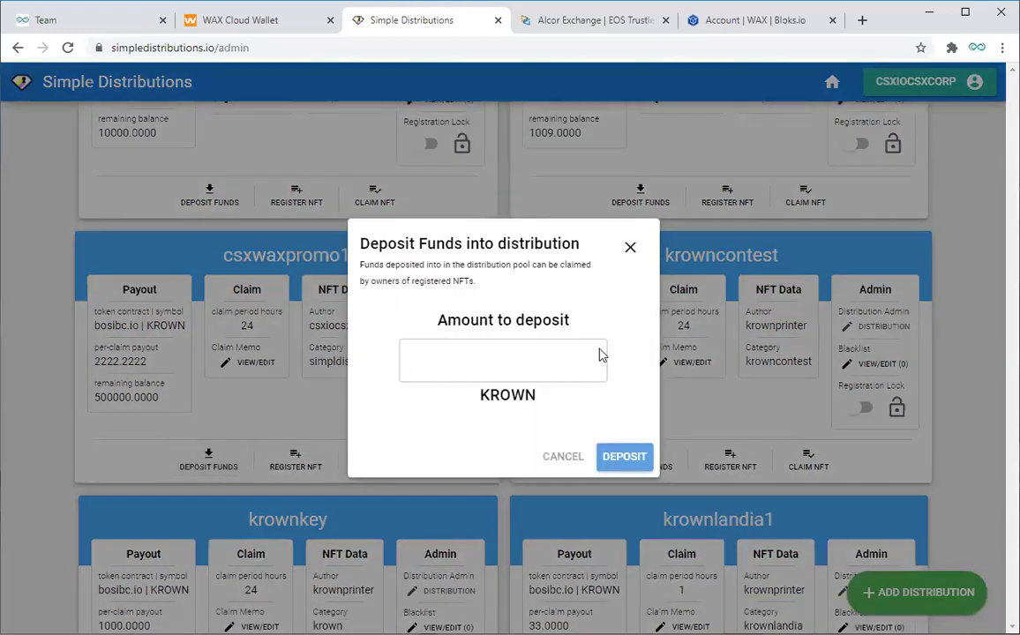
click(480, 362)
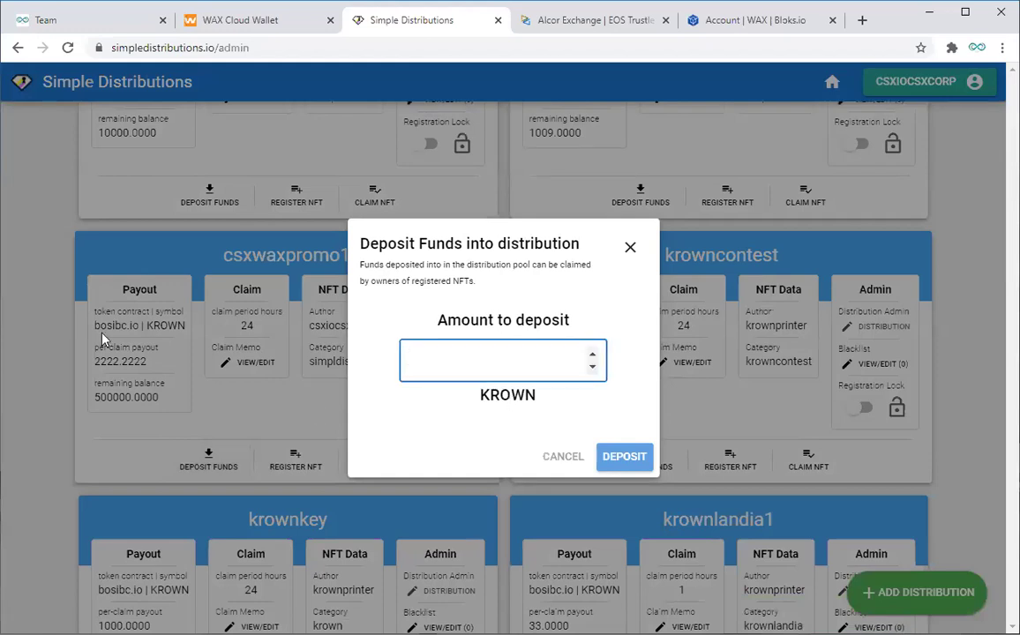
click(631, 249)
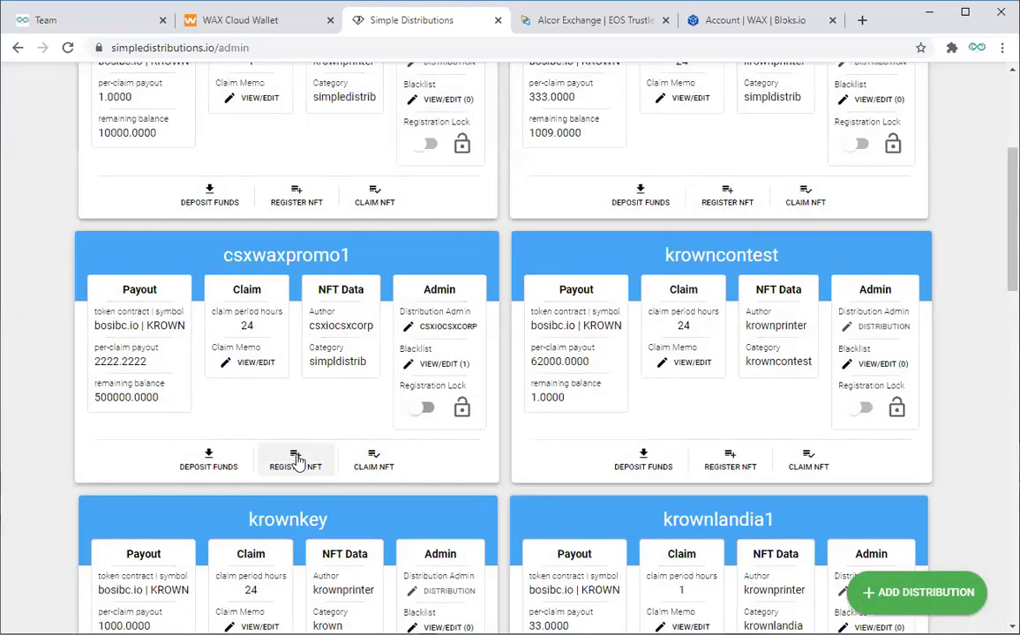
click(377, 468)
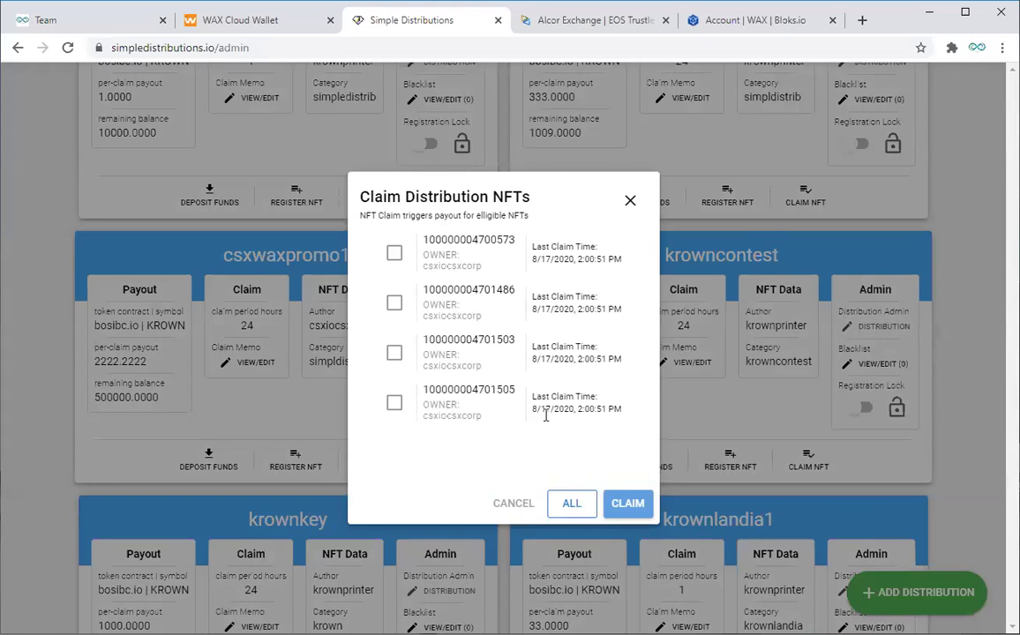
click(572, 508)
click(630, 204)
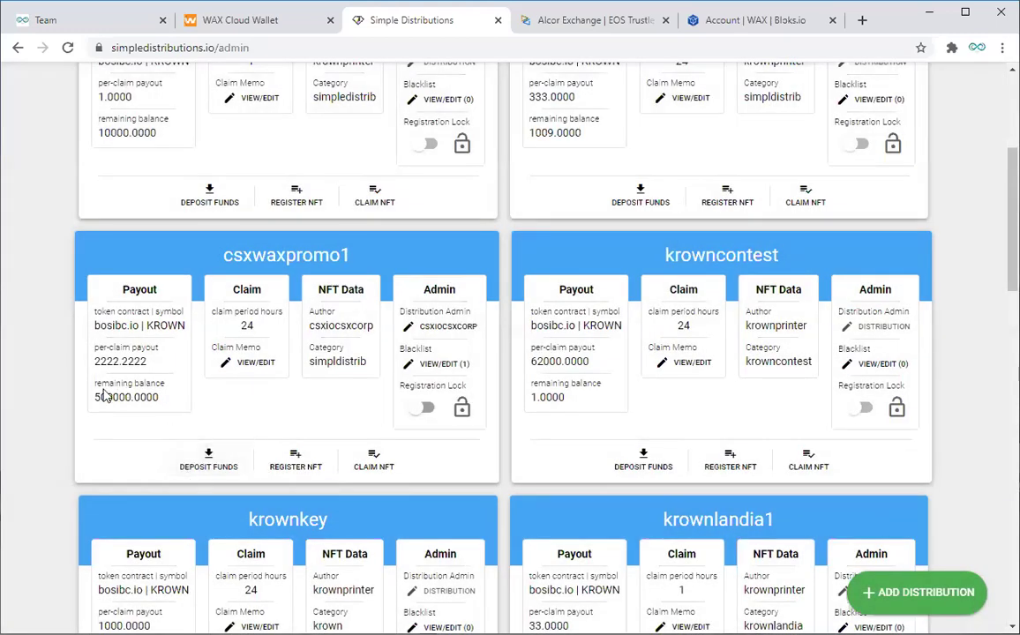
drag(97, 397, 159, 398)
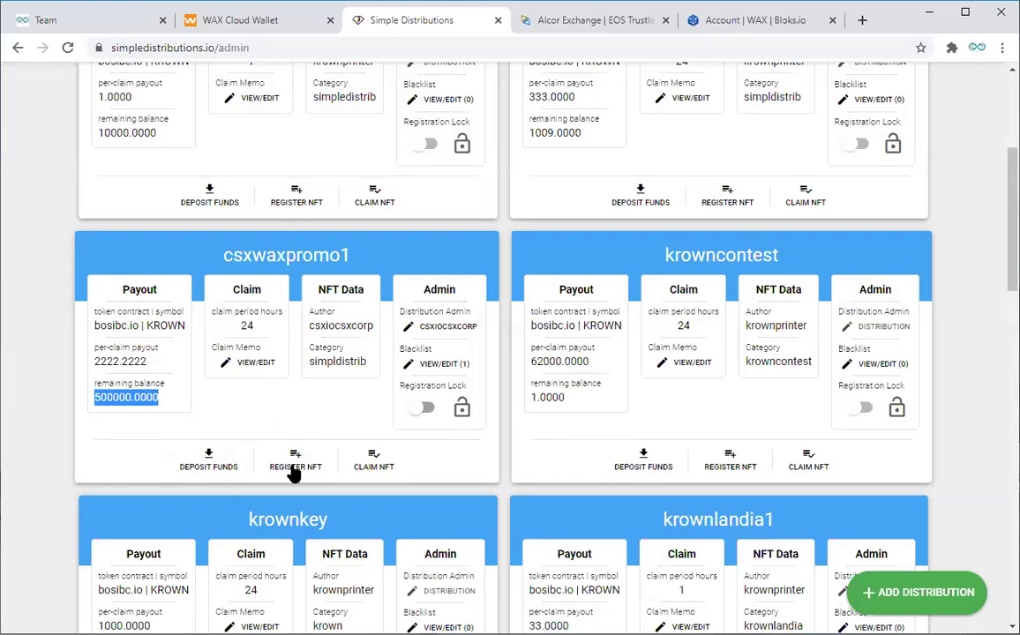
double_click(97, 362)
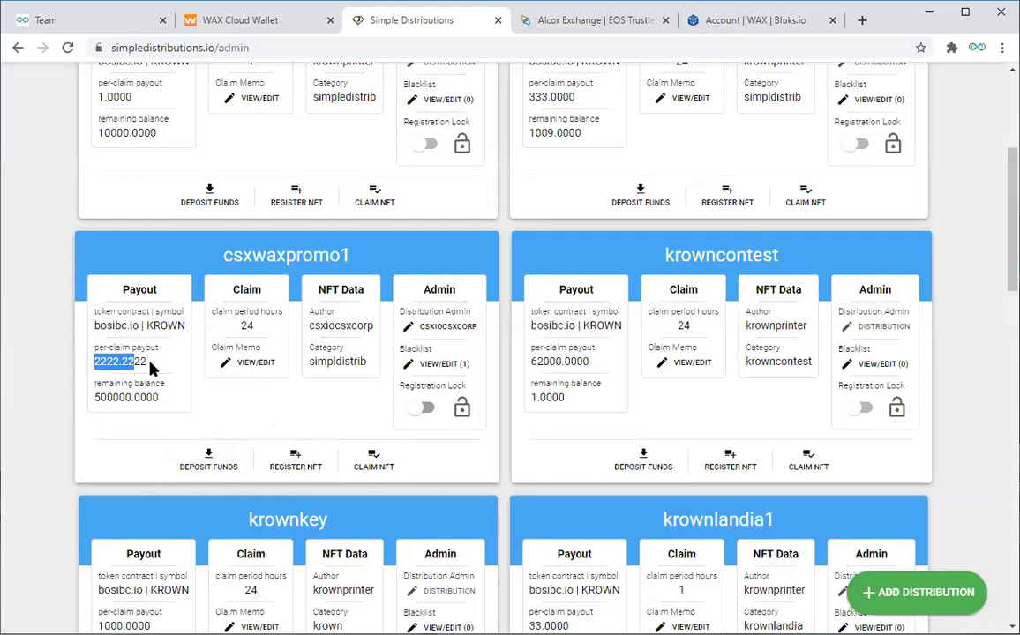
click(279, 413)
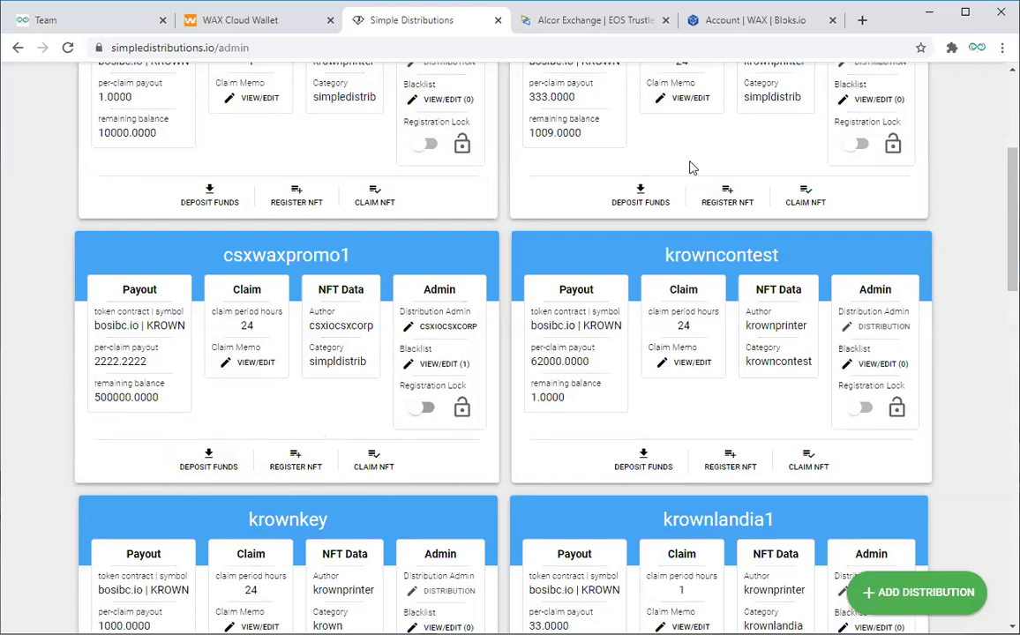
click(751, 21)
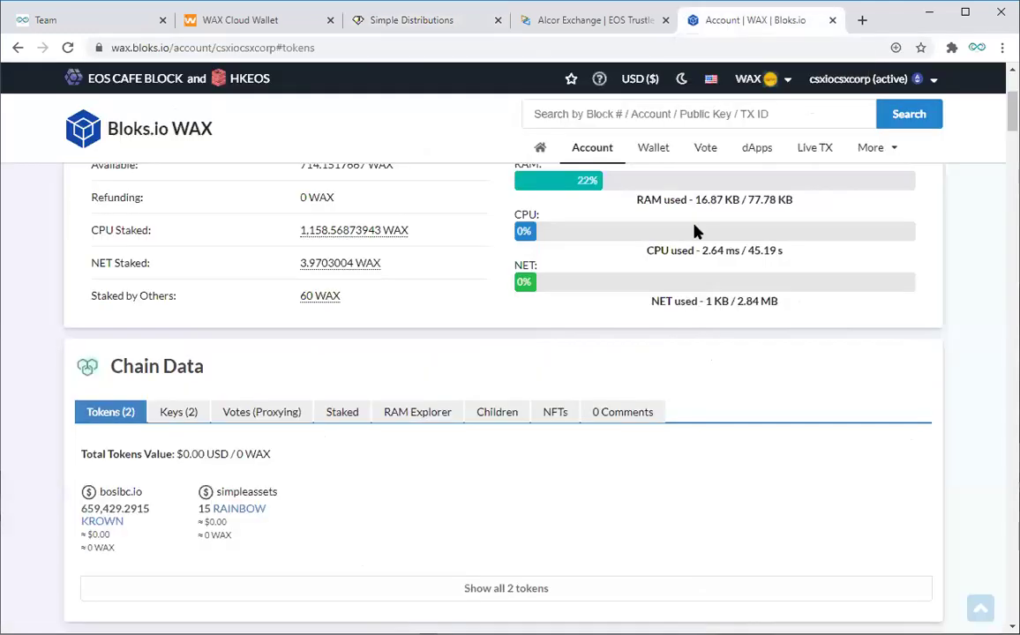
scroll(682, 341, down, 3)
scroll(618, 348, up, 2)
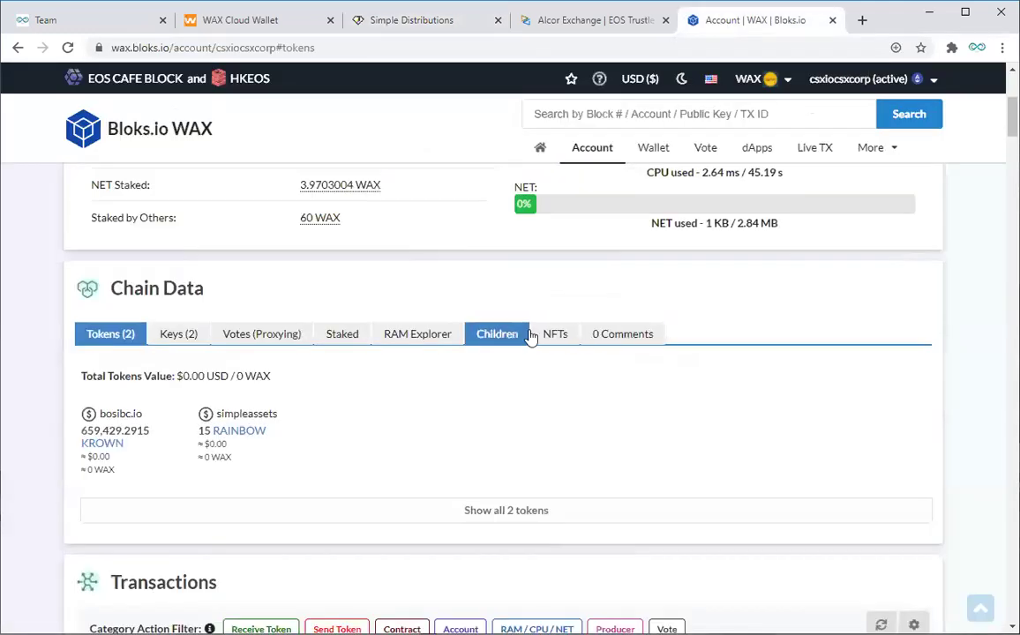
click(552, 334)
scroll(722, 421, down, 2)
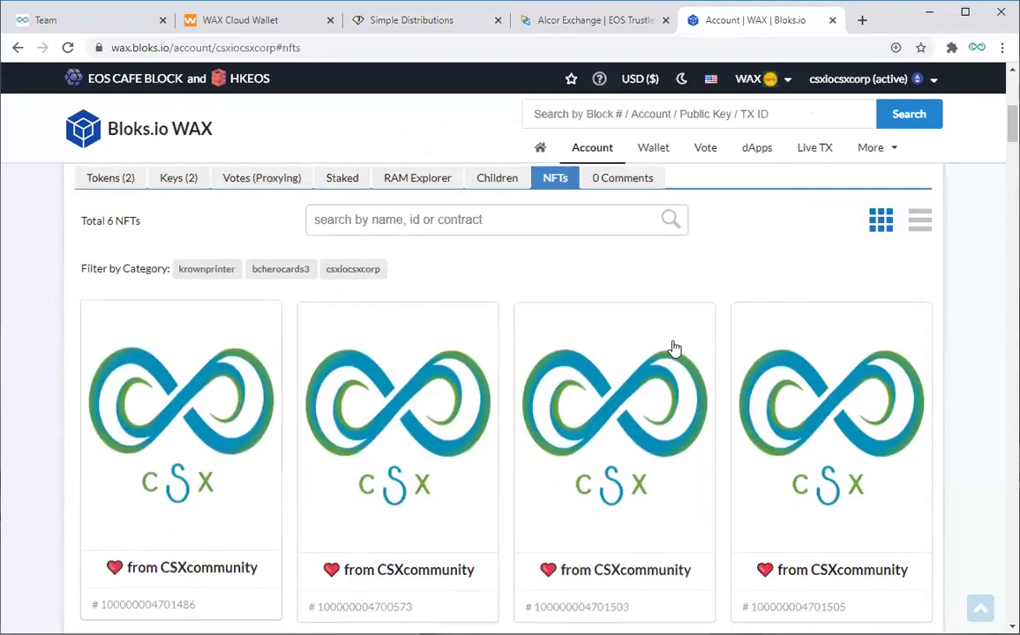
click(393, 22)
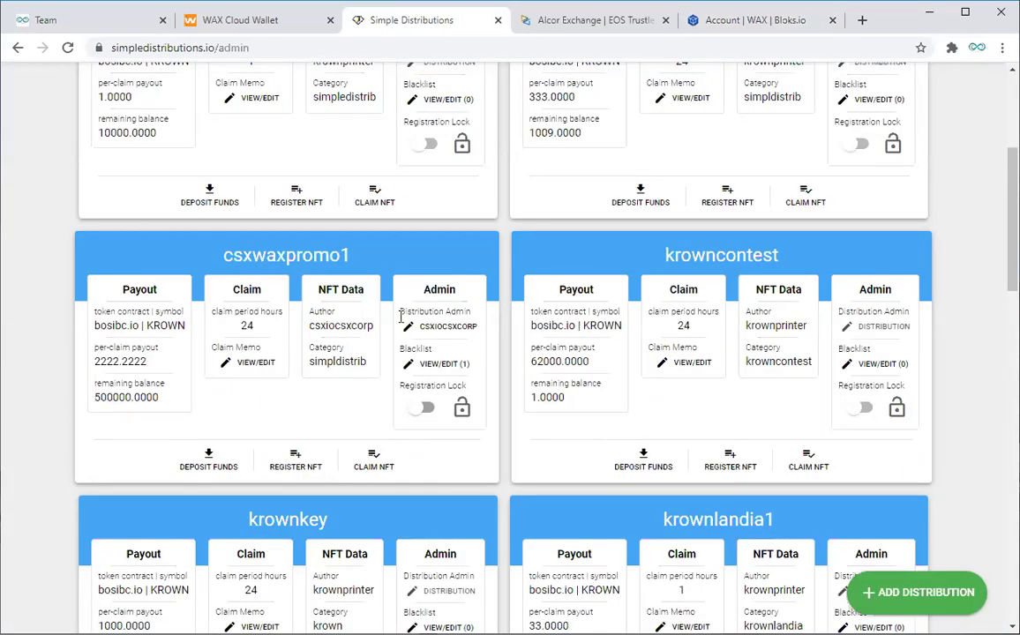
scroll(25, 466, up, 1)
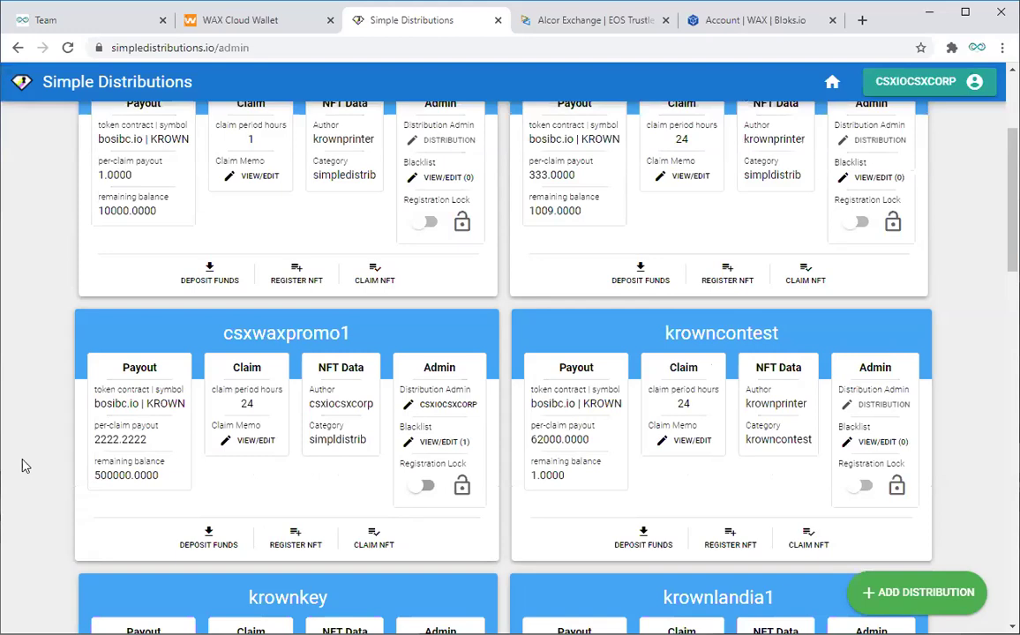
scroll(27, 461, down, 1)
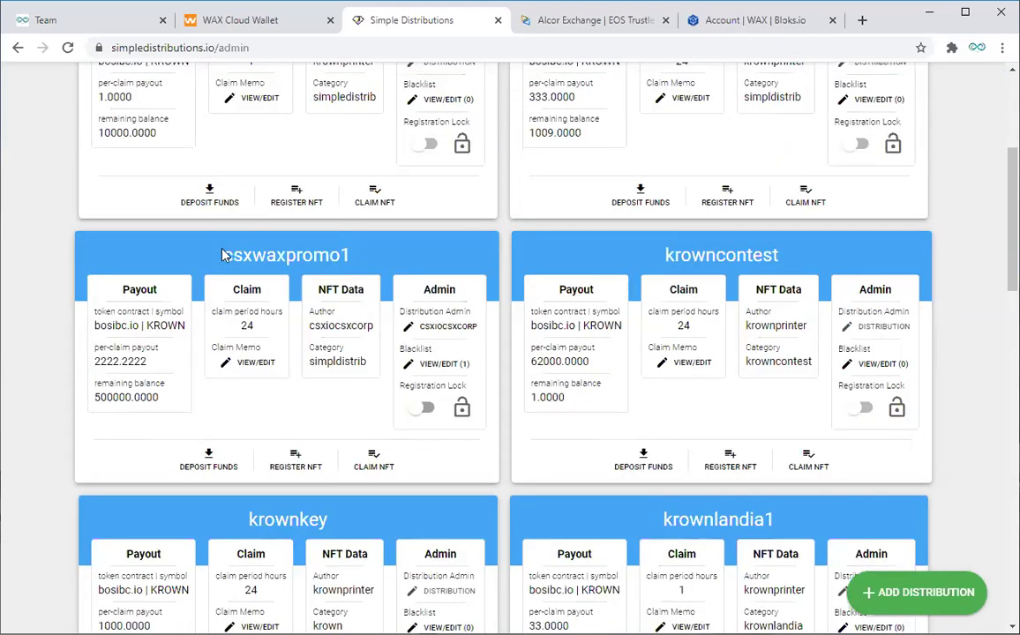
drag(226, 251, 359, 256)
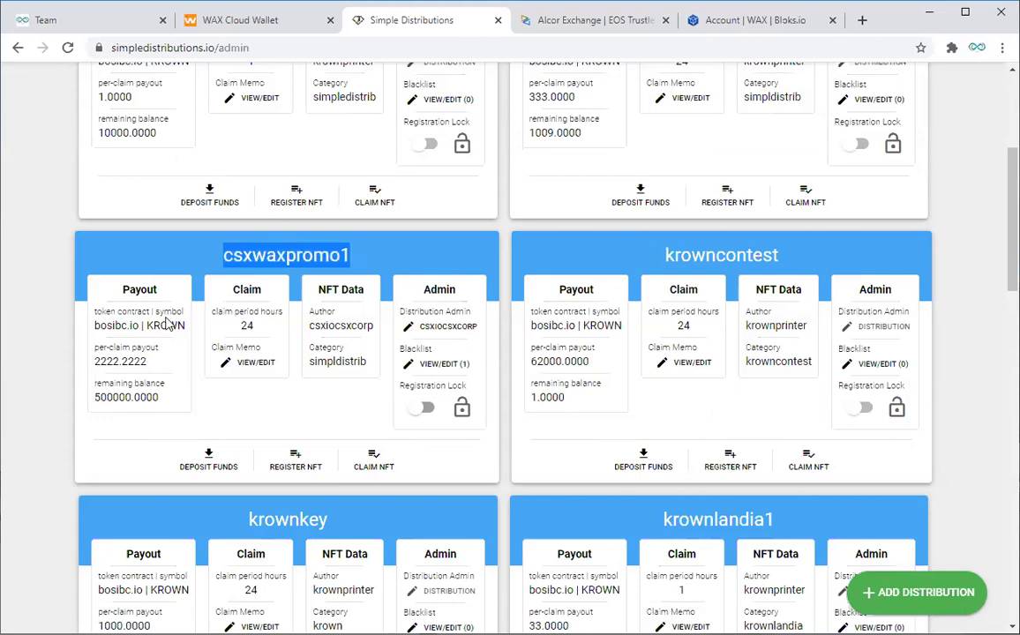
drag(147, 325, 184, 325)
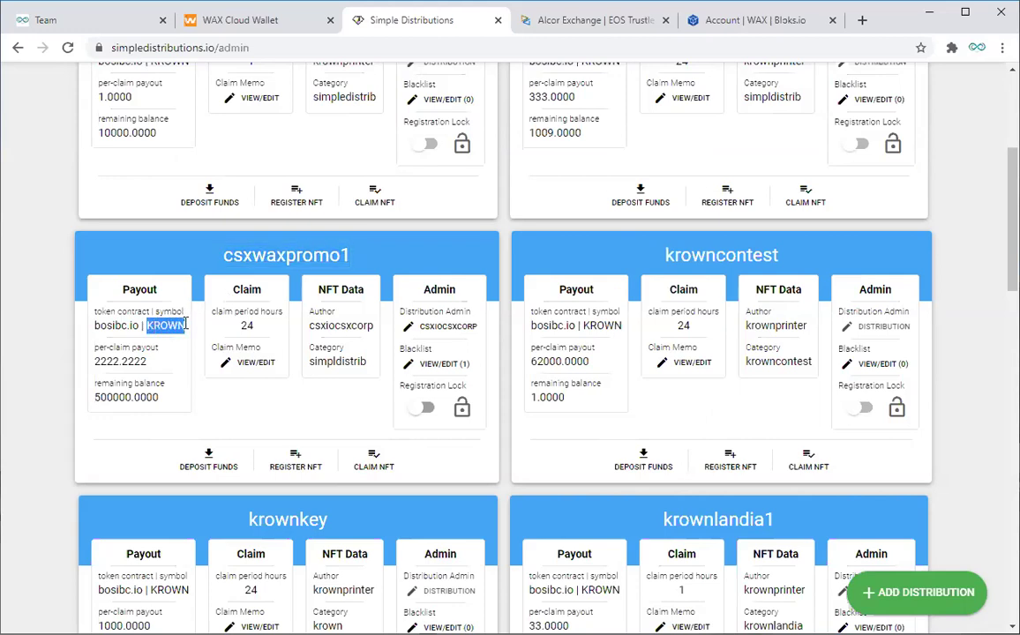
drag(310, 364, 367, 362)
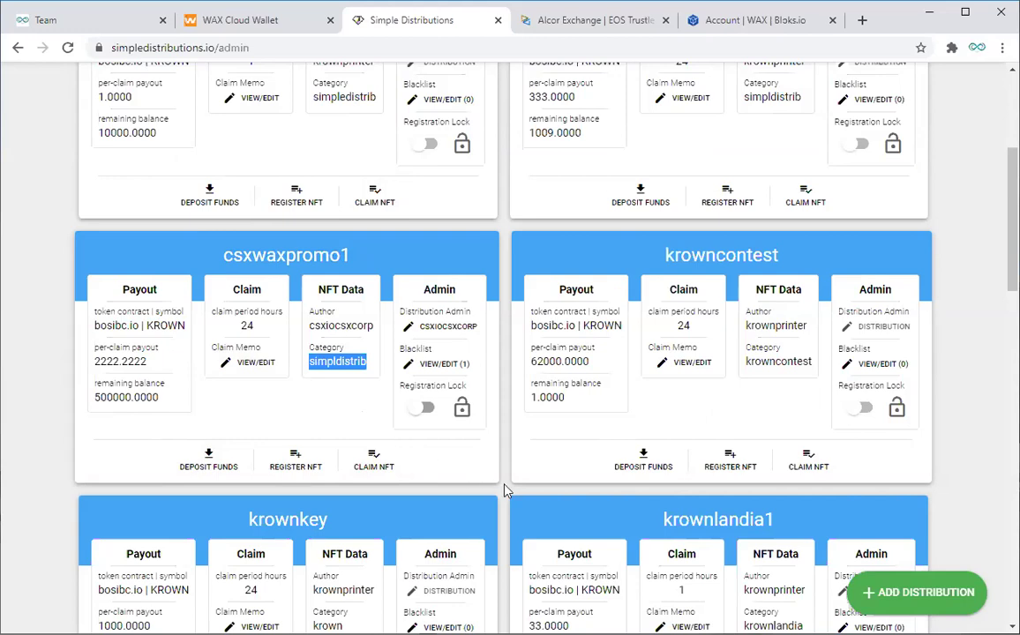
scroll(505, 491, up, 4)
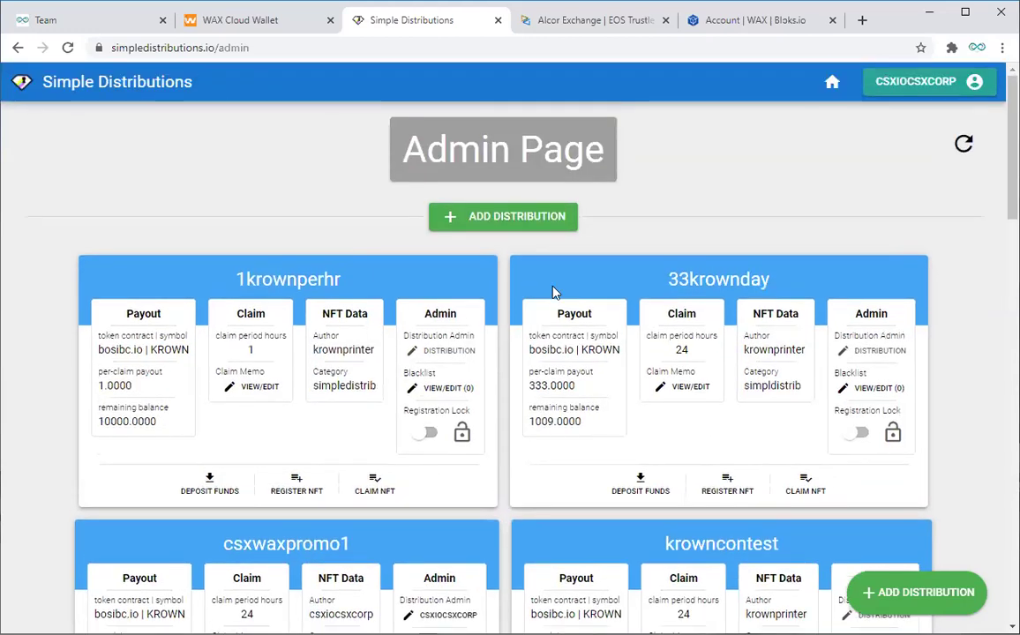